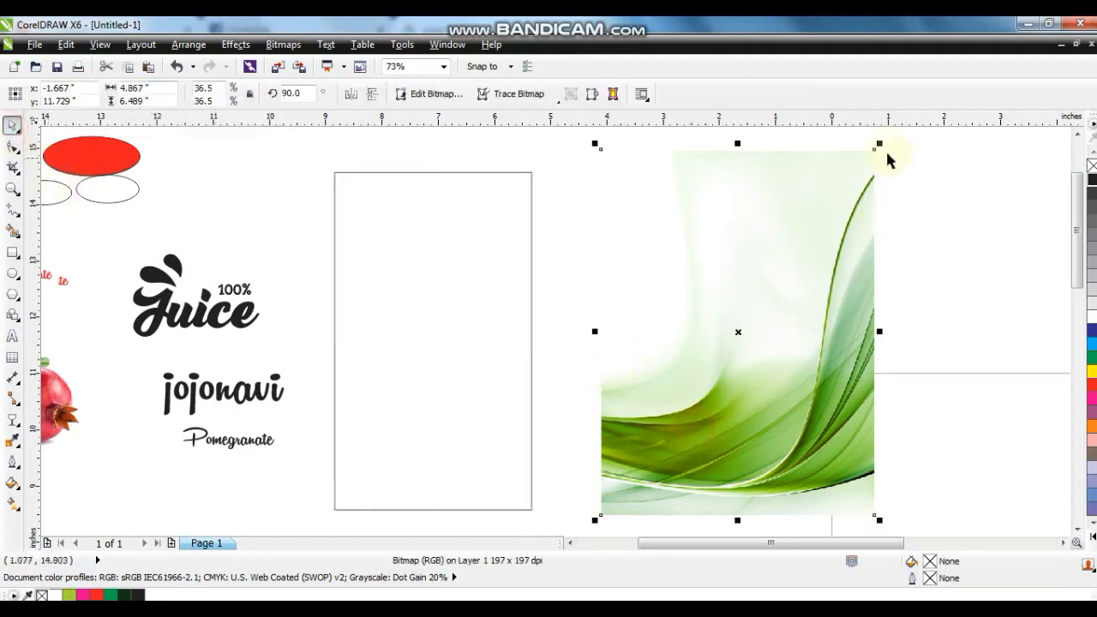
- Scale the green wave bitmap to about 3.721 by 4.961 inches and place it over the lower part of the empty rectangle
drag(878, 147, 781, 275)
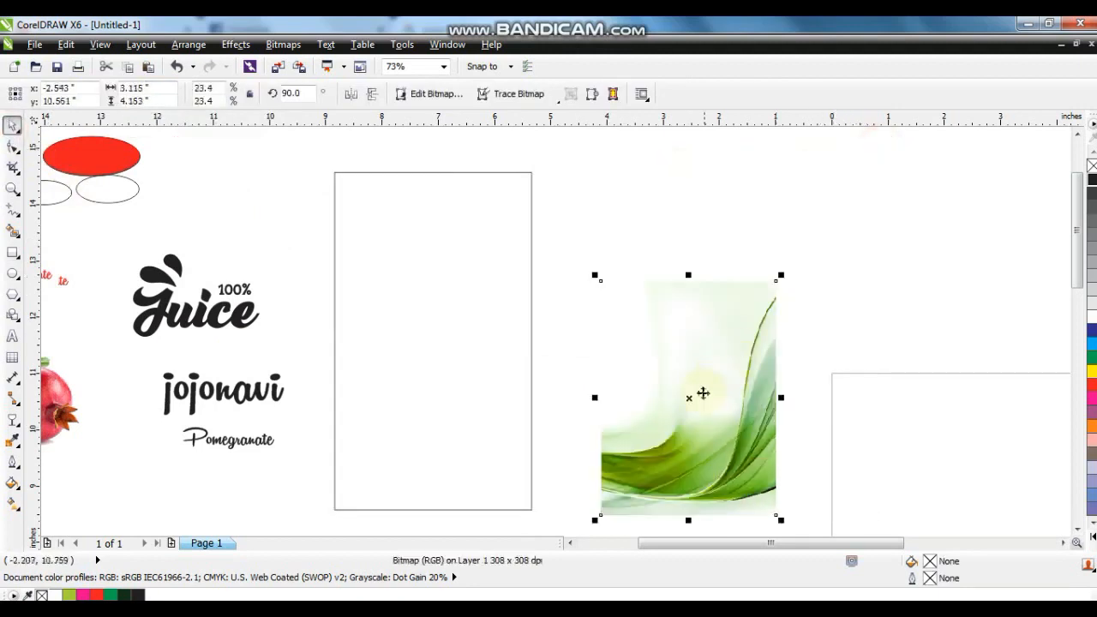
drag(692, 390, 424, 398)
drag(511, 276, 560, 236)
drag(326, 237, 320, 230)
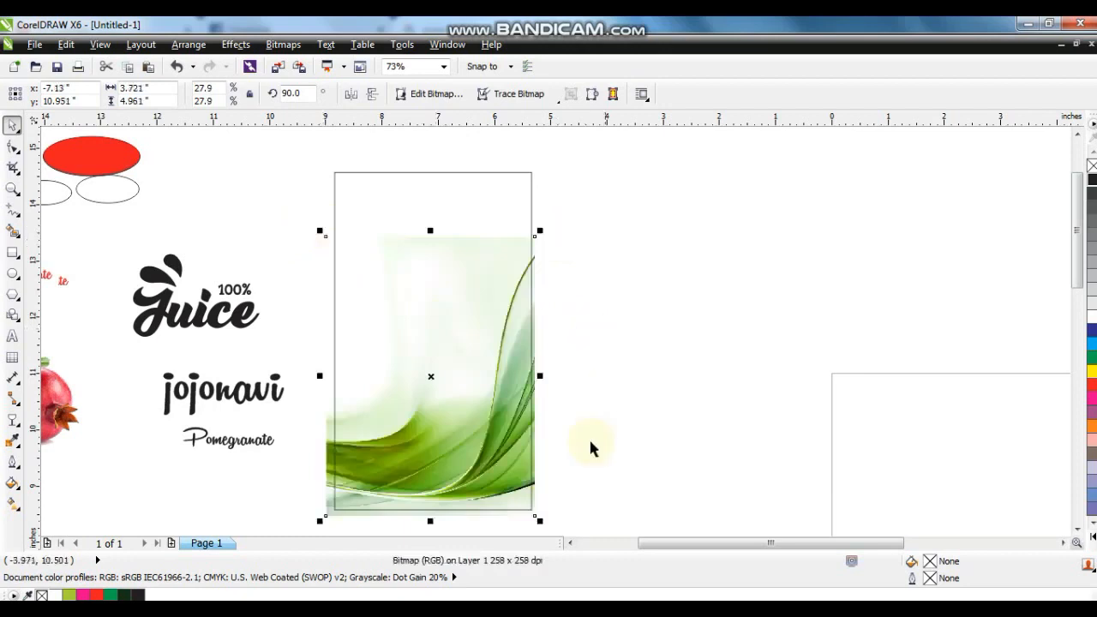
key(Down)
key(Down)
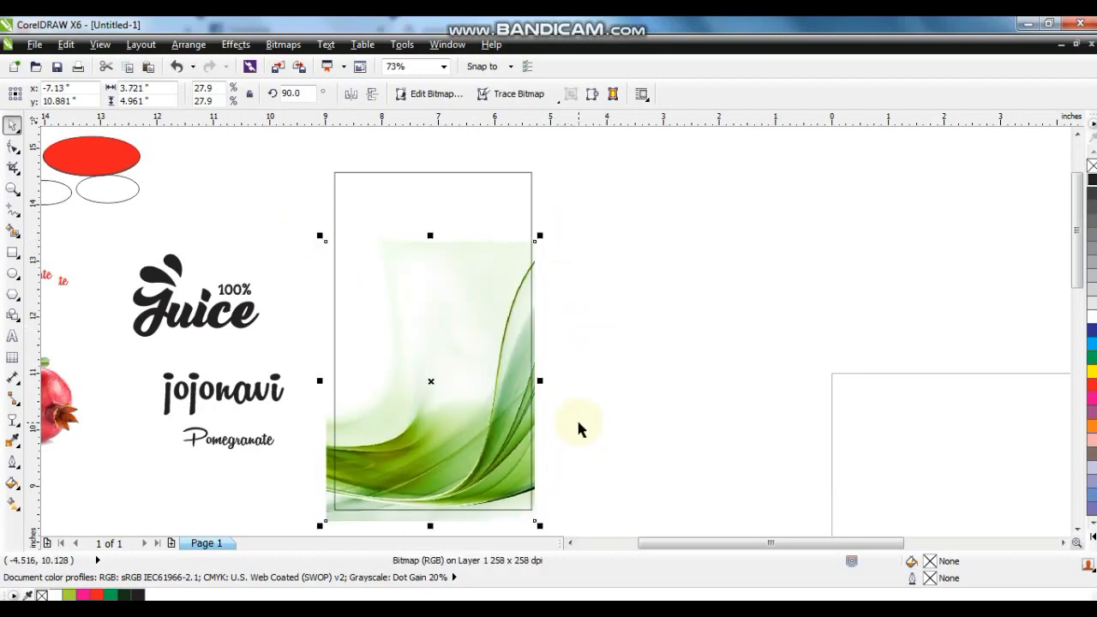
- Apply a linear transparency to the wave bitmap, running from the rectangle's bottom edge upward so its upper part fades out
click(14, 422)
click(98, 439)
drag(436, 432, 449, 303)
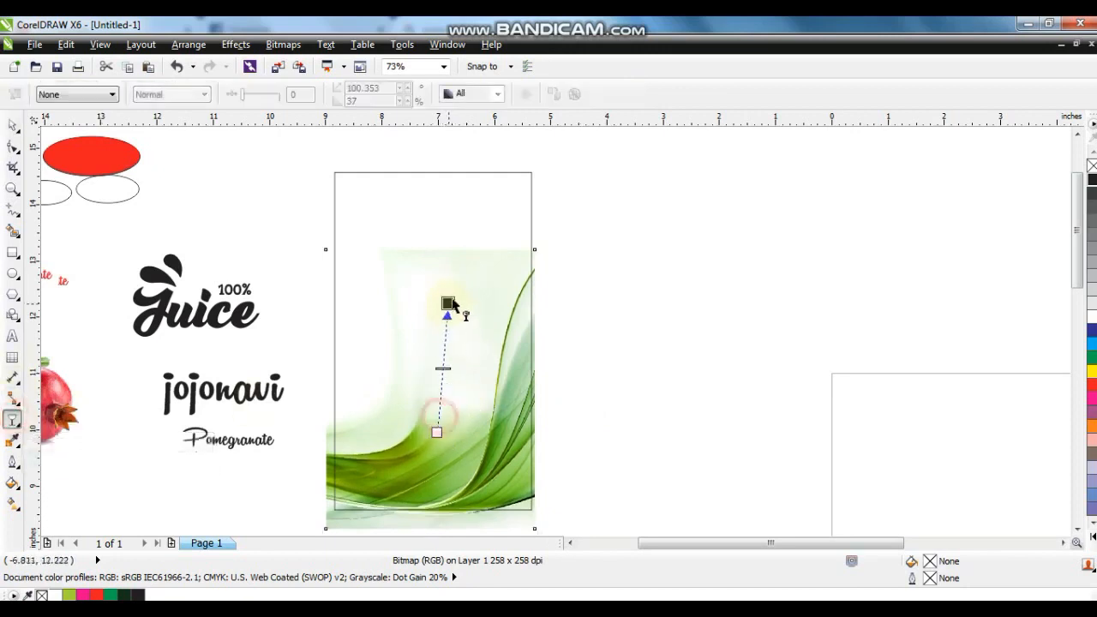
drag(436, 432, 439, 459)
drag(444, 301, 425, 320)
drag(438, 460, 443, 501)
drag(425, 320, 426, 314)
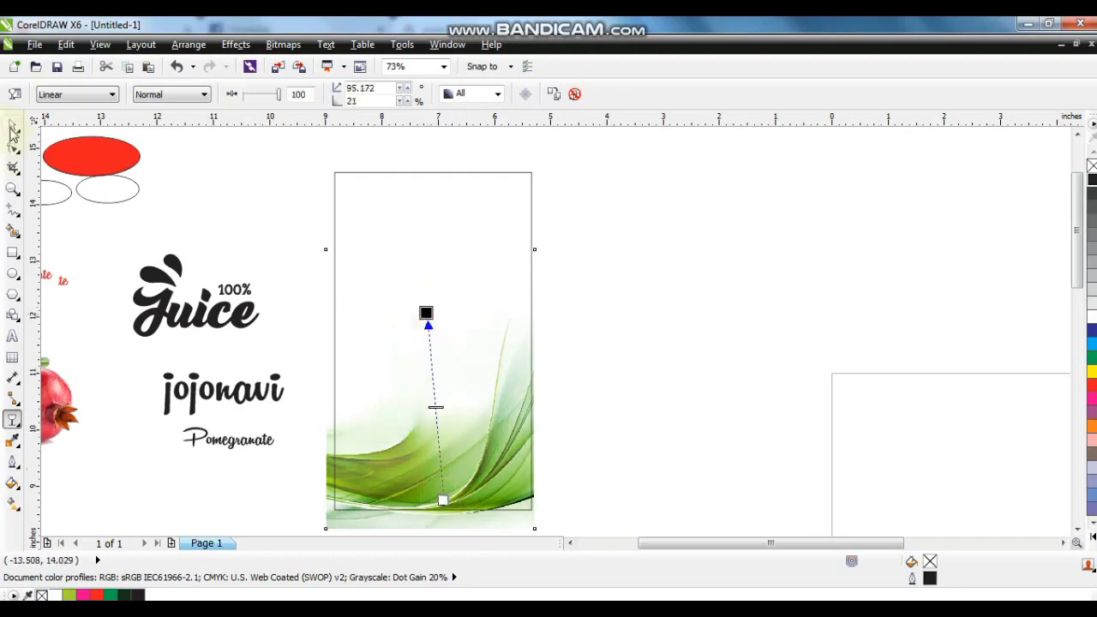
- Duplicate the faded wave bitmap mirrored horizontally and vertically, and move the copy up over the rectangle's top edge
click(12, 129)
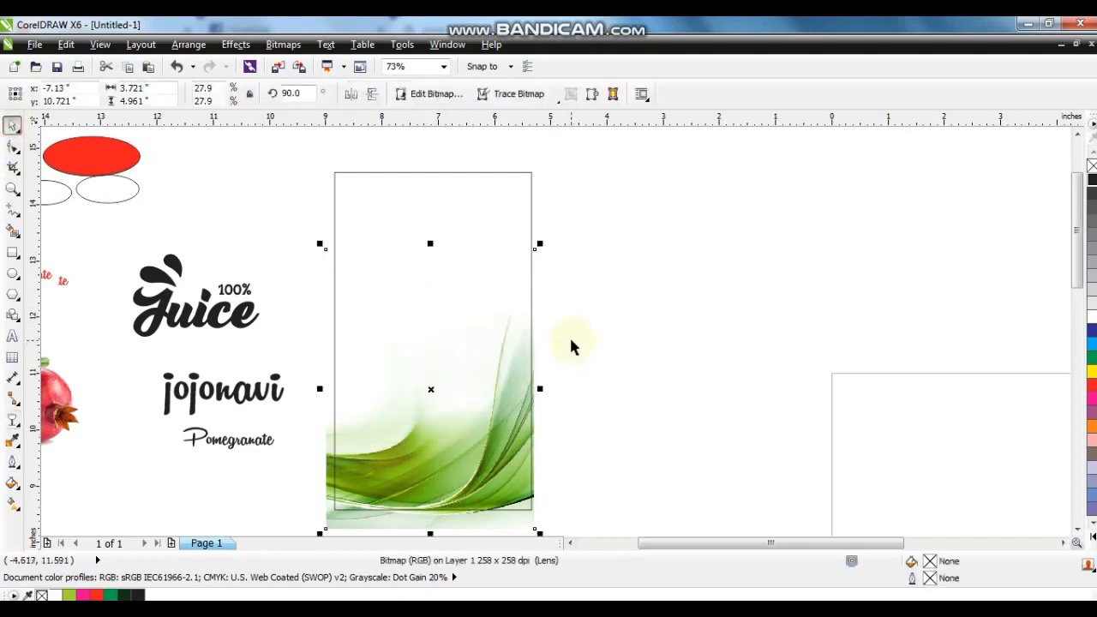
click(347, 96)
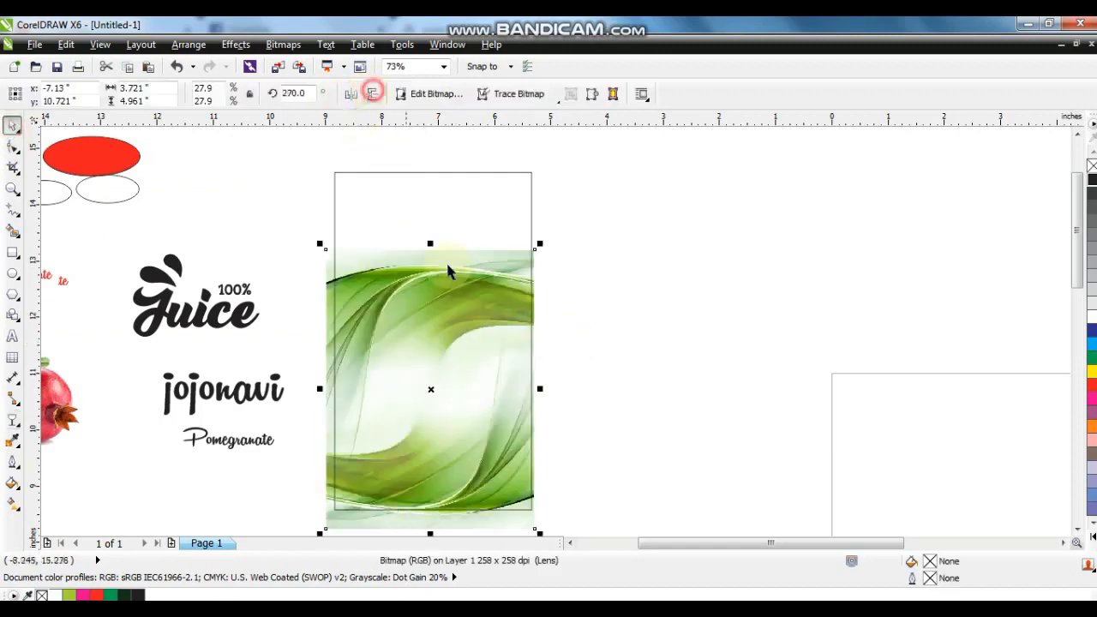
drag(433, 380, 432, 268)
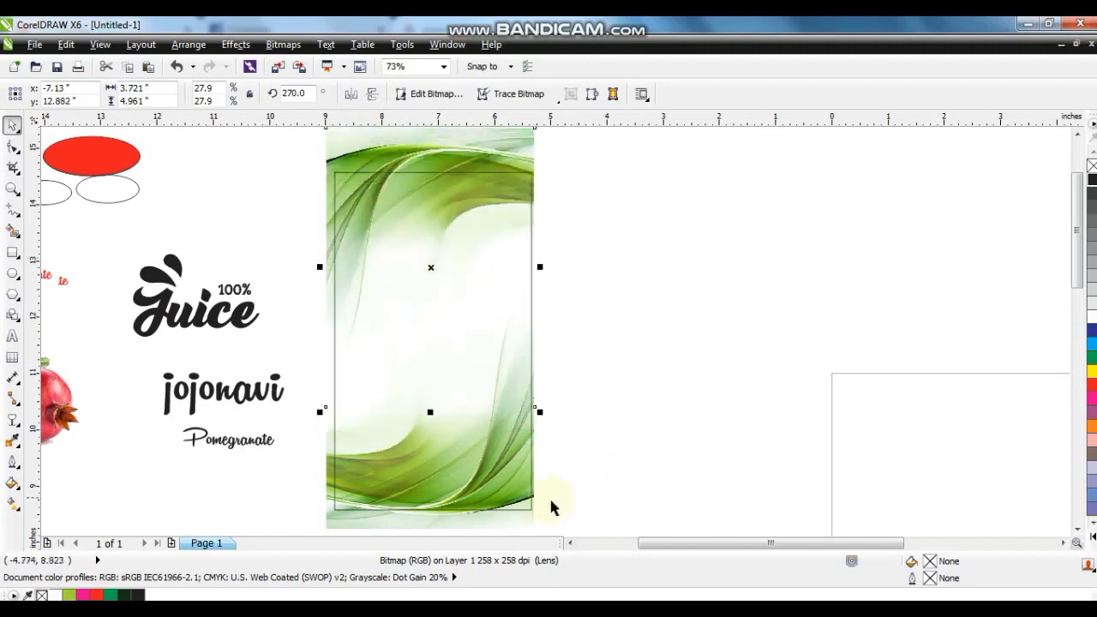
- Place both wave bitmaps inside the rectangle as a PowerClip
shift+click(372, 520)
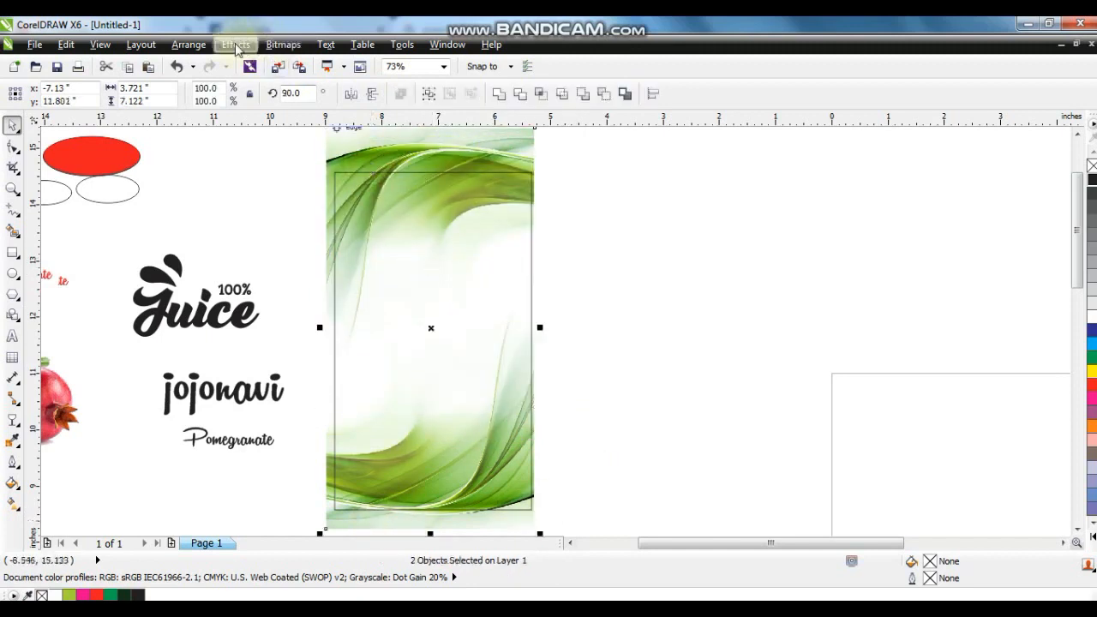
click(236, 43)
mouse_move(283, 271)
click(362, 271)
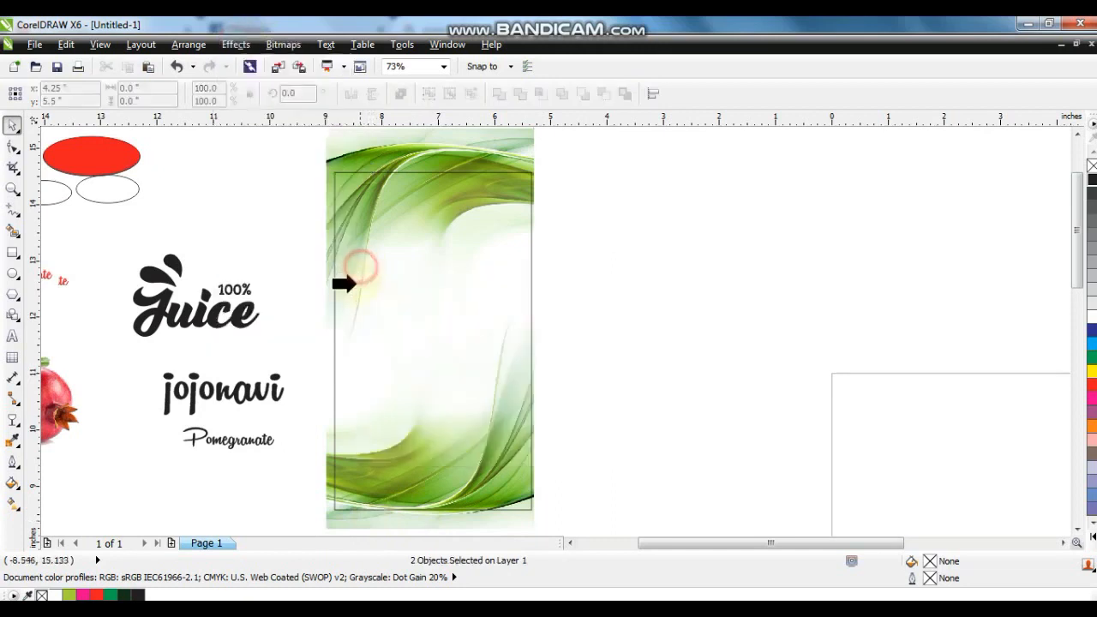
click(335, 297)
- Fill the PowerClip rectangle with the lime green C:40 M:0 Y:100 K:0
click(377, 234)
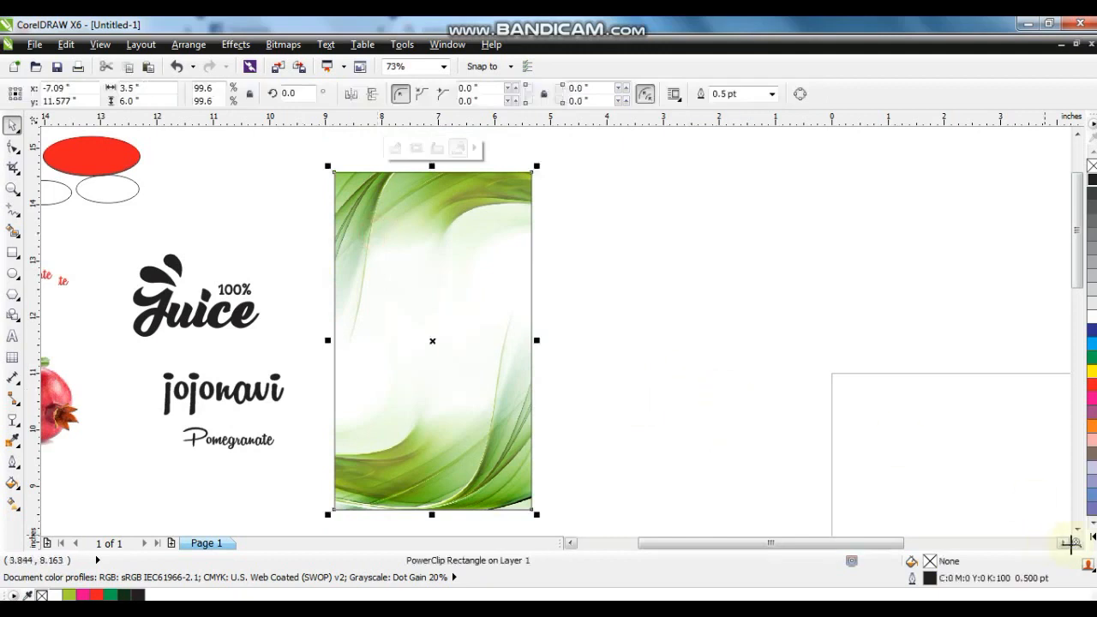
click(1090, 536)
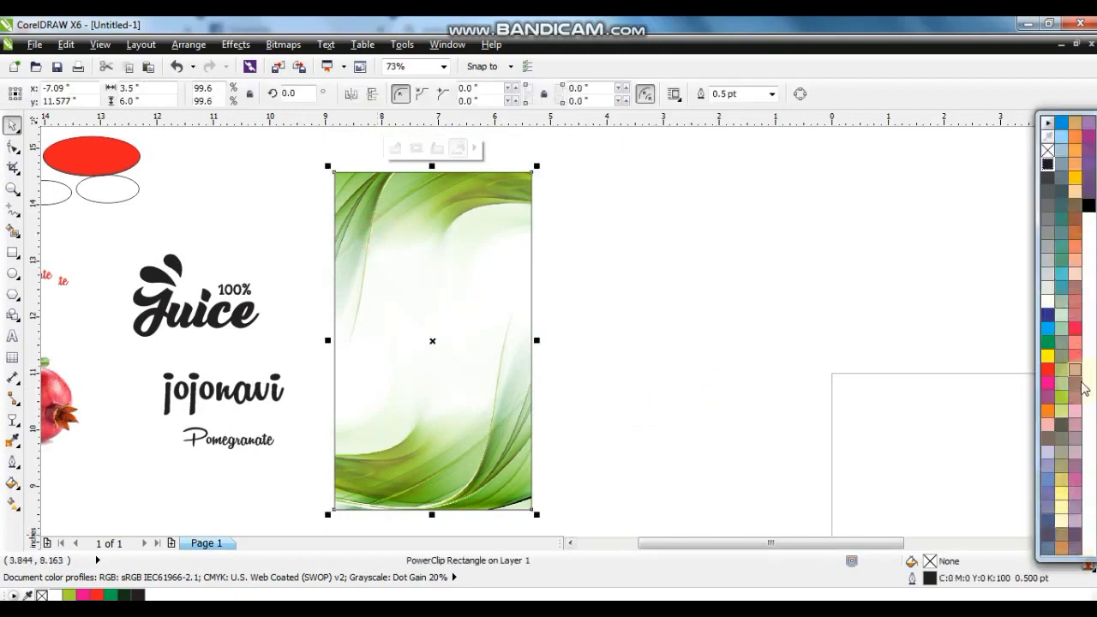
click(1062, 413)
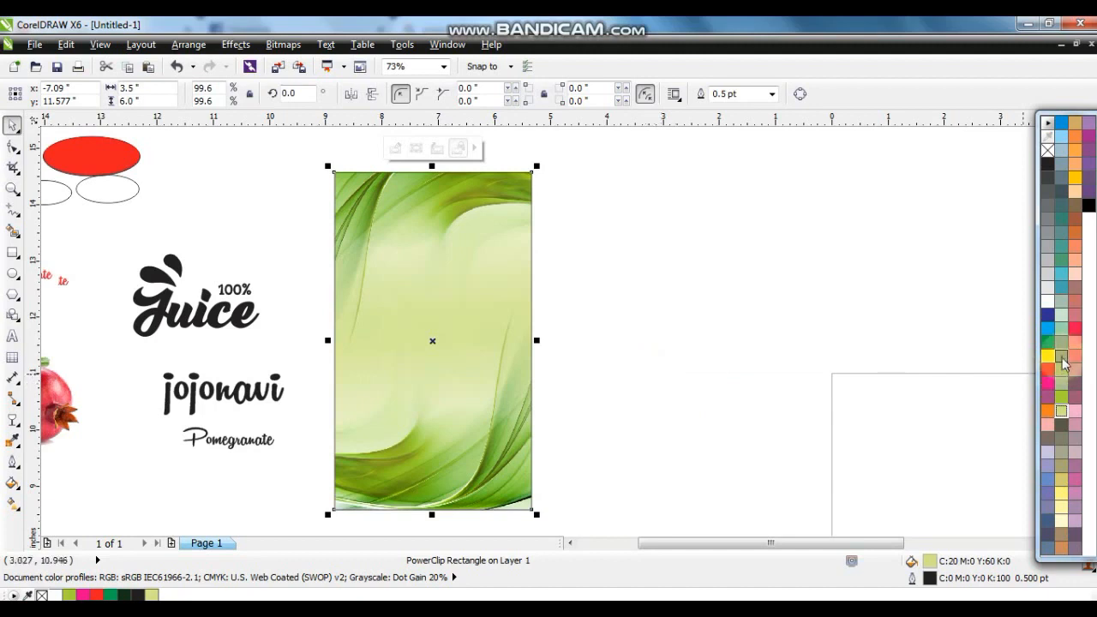
click(1061, 397)
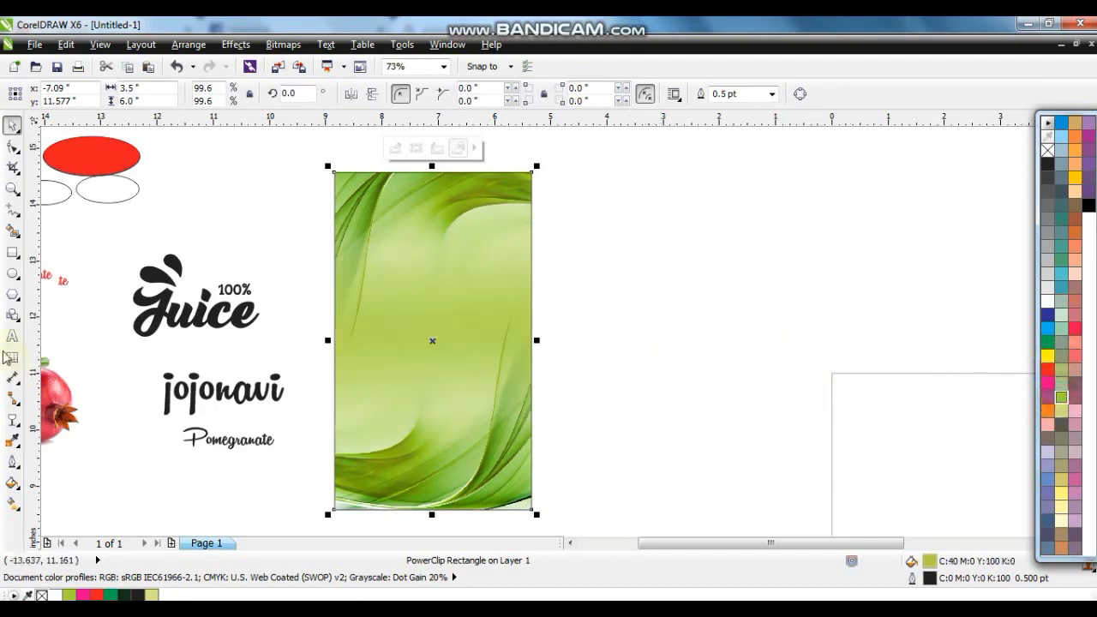
- Apply a linear fountain fill to the rectangle, add a white intermediate colour node, and make the start colour pale yellow
click(12, 505)
drag(443, 306, 449, 374)
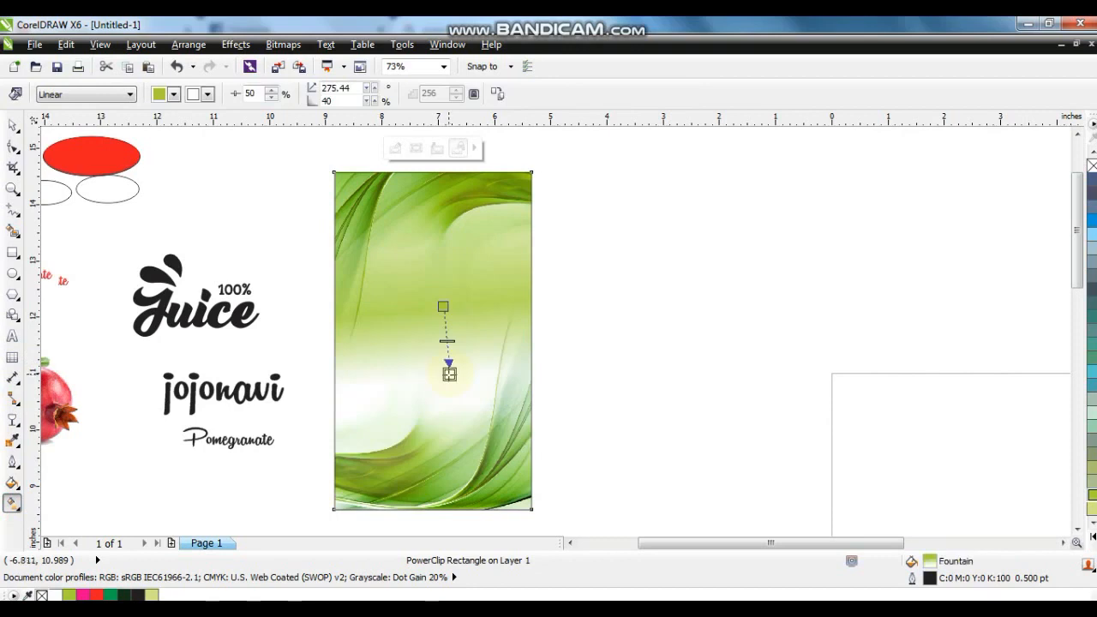
click(1089, 535)
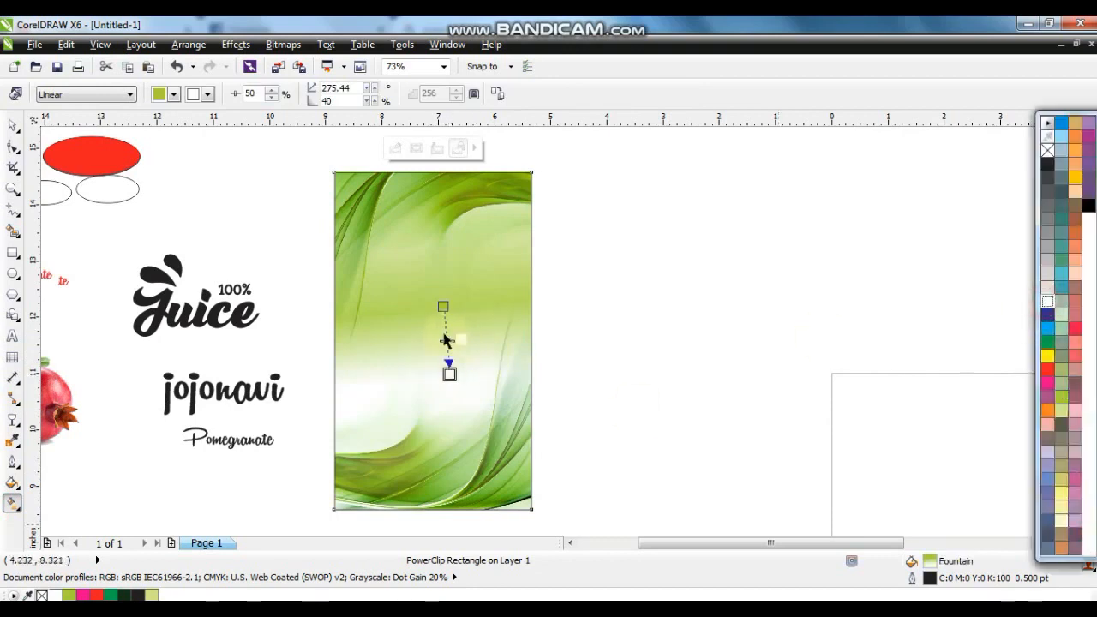
double_click(445, 333)
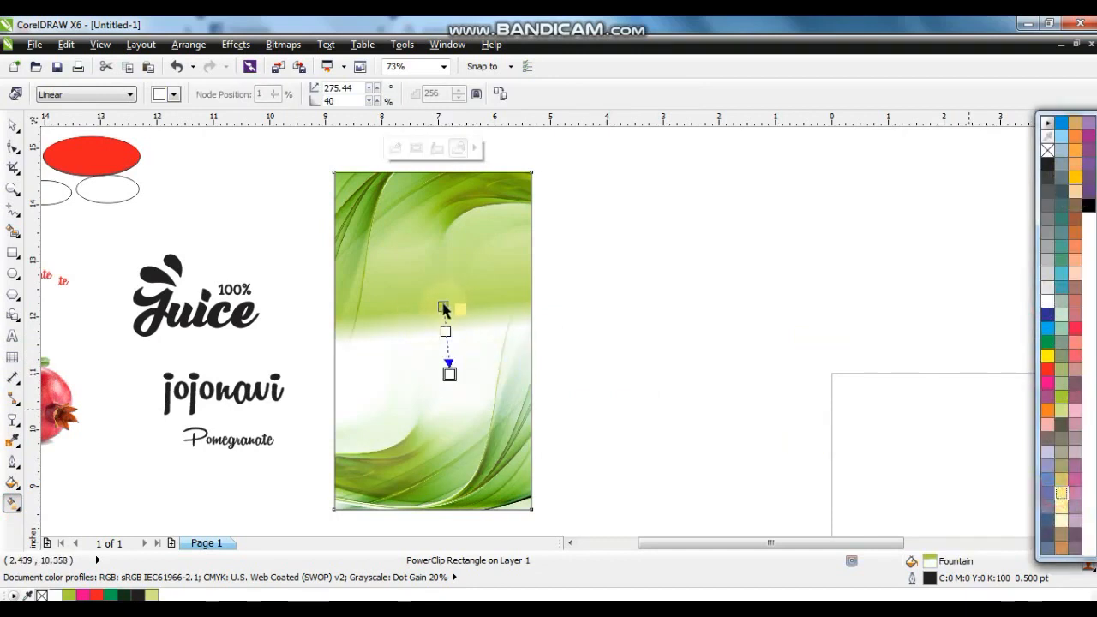
drag(443, 311, 443, 308)
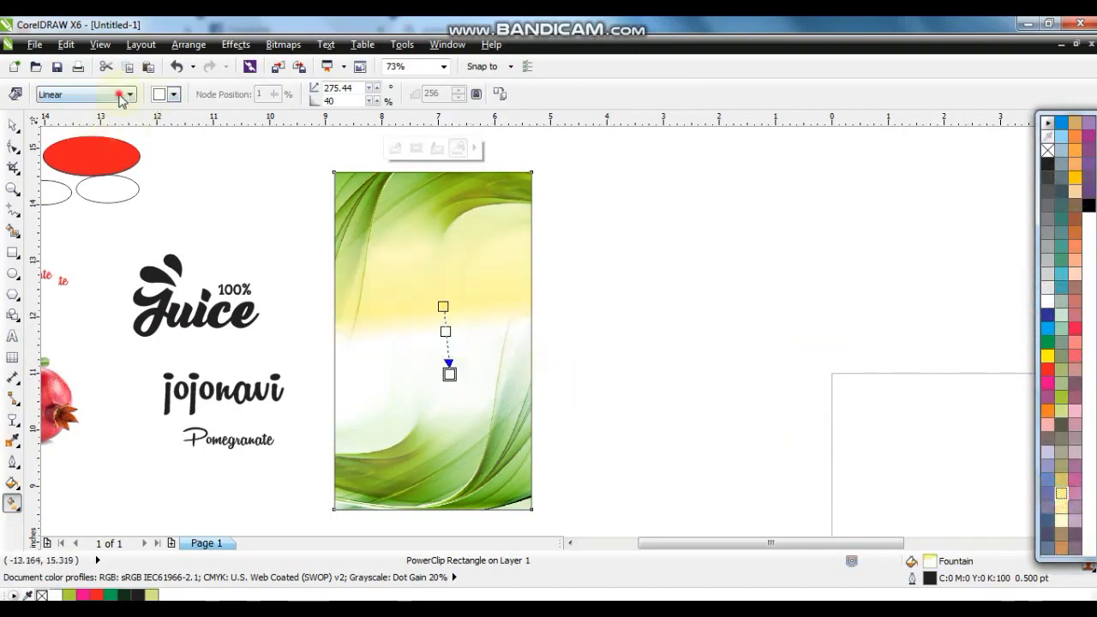
- Change the fountain fill to Radial and adjust its nodes for a white centre blending into pale yellow, then deselect the rectangle
click(119, 96)
click(64, 144)
drag(437, 418, 433, 367)
drag(438, 418, 437, 400)
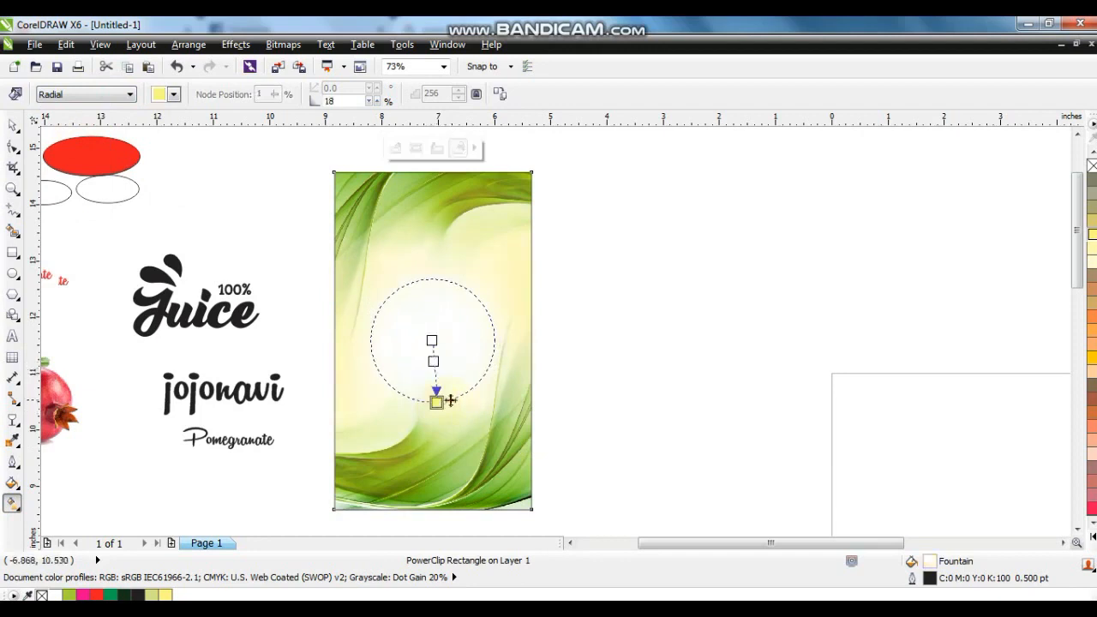
click(12, 129)
click(683, 289)
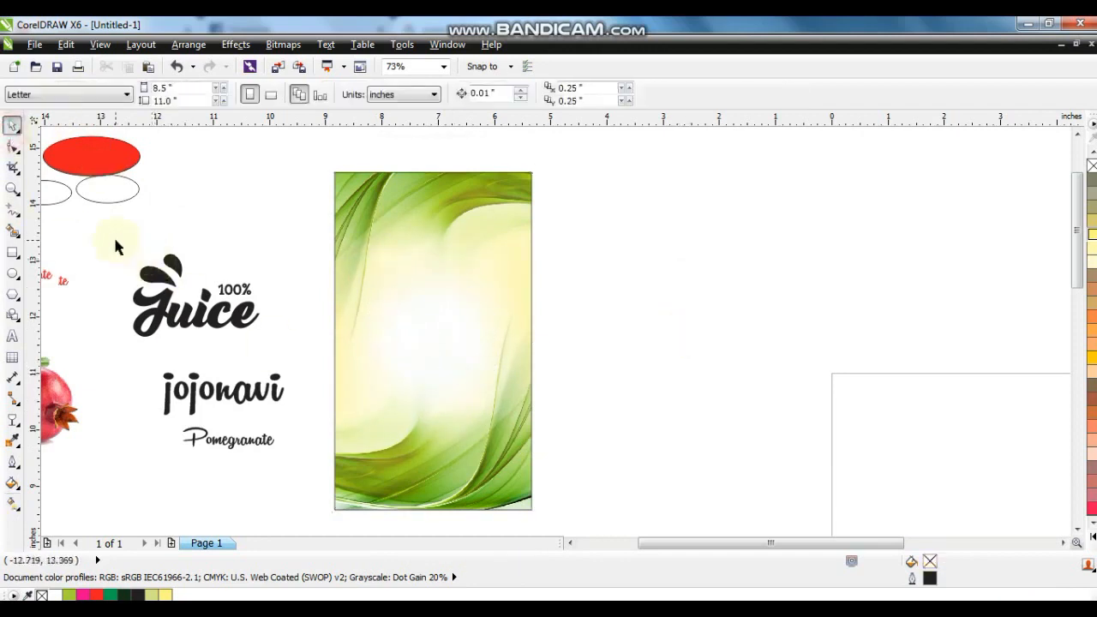
- Move the pomegranate picture onto the lower part of the label and adjust its size and position to fit
drag(70, 429, 530, 450)
mouse_move(515, 339)
mouse_down()
mouse_move(532, 327)
mouse_move(528, 335)
mouse_up()
drag(469, 410, 473, 413)
click(636, 434)
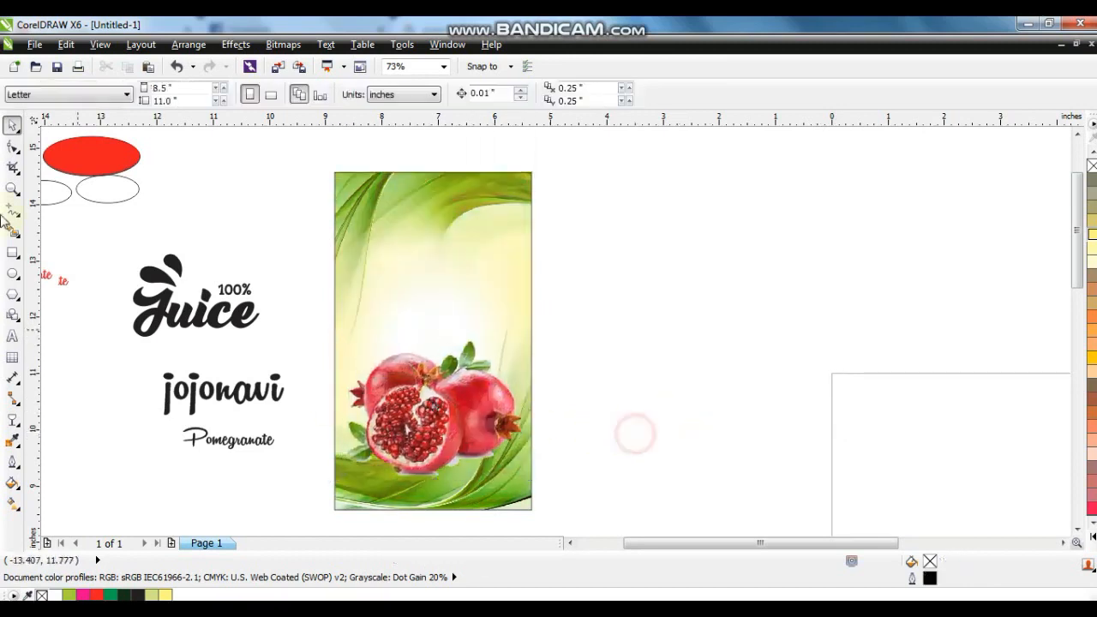
- Start a straight-segment freehand outline above the pomegranates, running down their right side and under the right fruit
click(12, 190)
drag(314, 329, 581, 476)
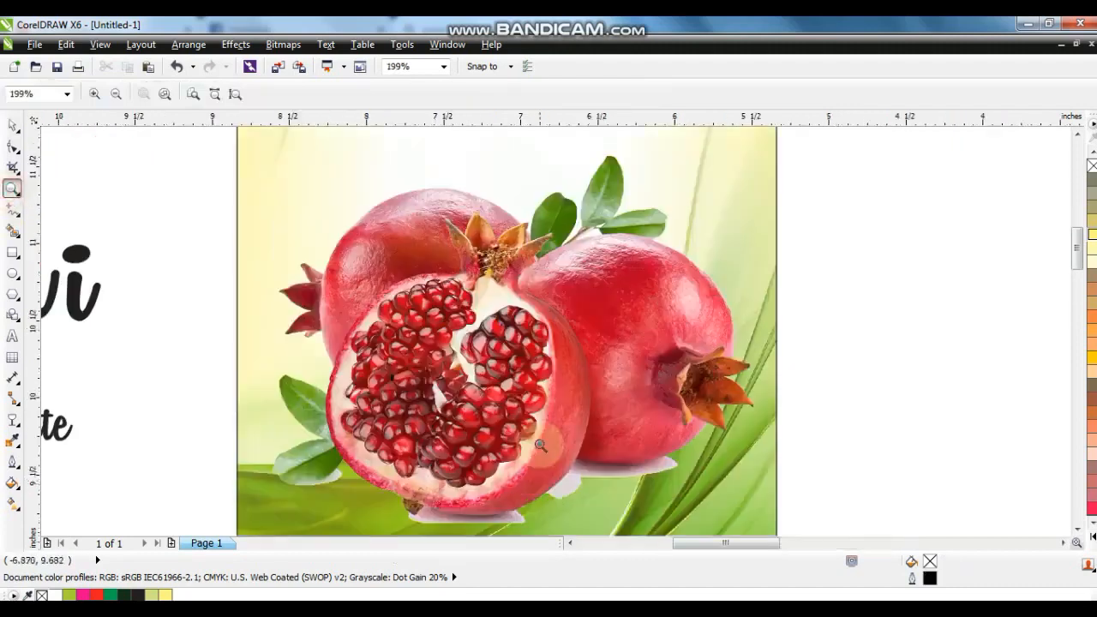
click(12, 210)
click(404, 153)
scroll(600, 163, up, 1)
click(655, 182)
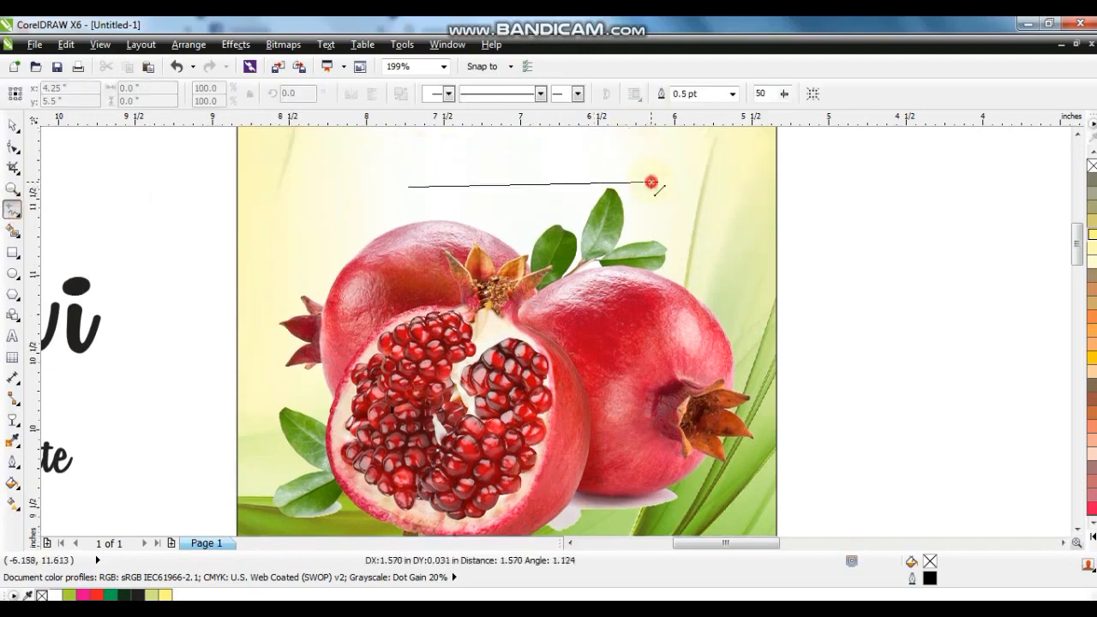
click(773, 406)
click(694, 498)
click(666, 488)
double_click(578, 491)
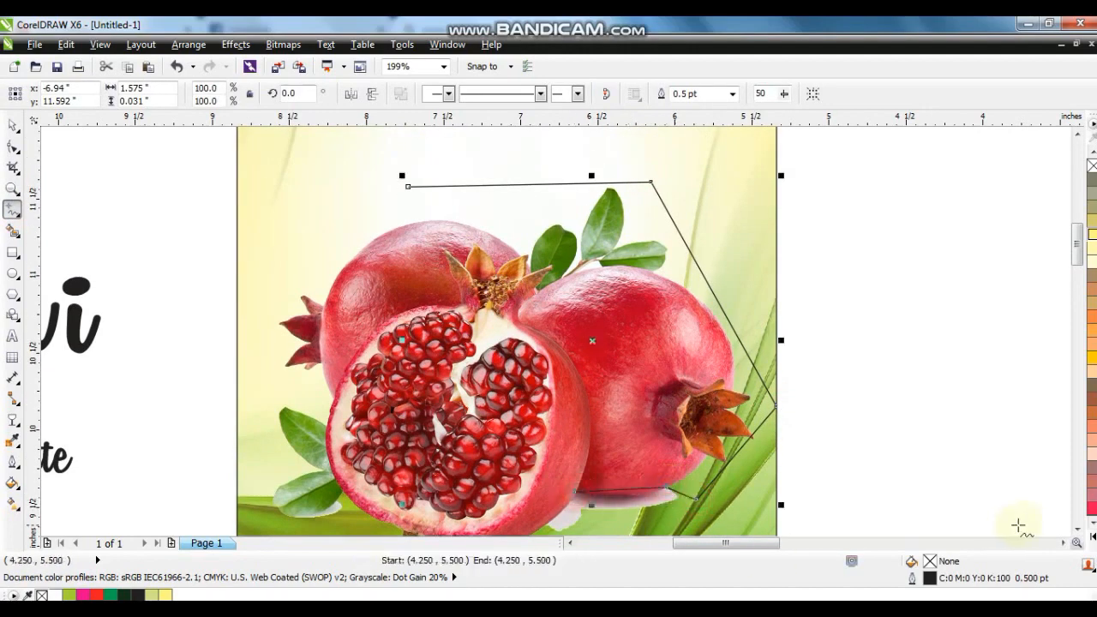
- Continue the outline under the cut pomegranate, around the lower leaf and up the left side, closing it at its starting node
scroll(1079, 533, down, 3)
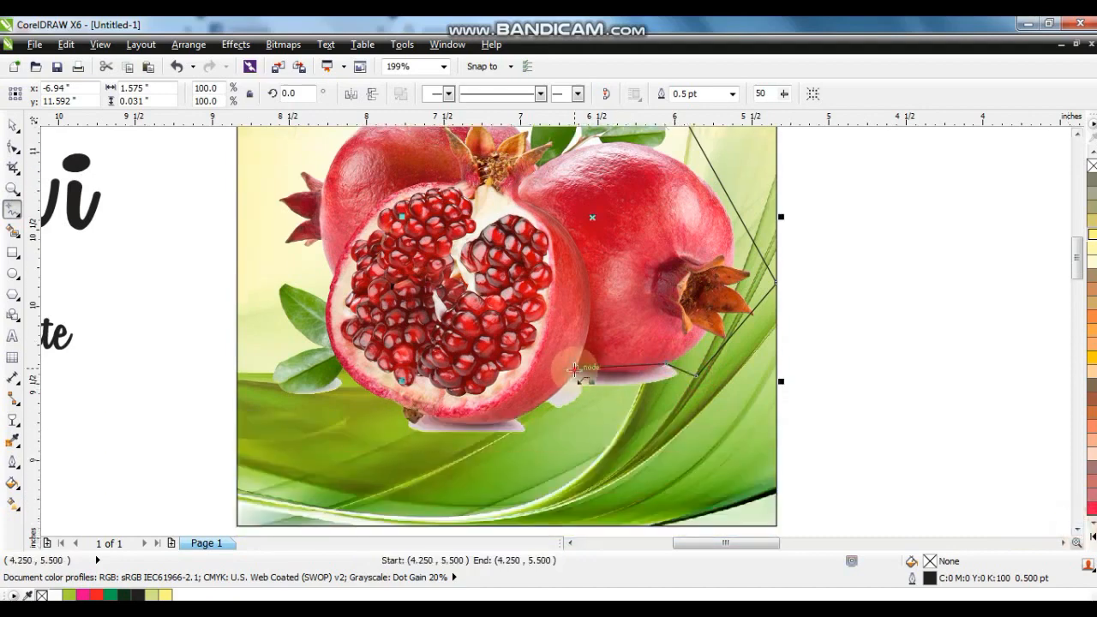
click(575, 369)
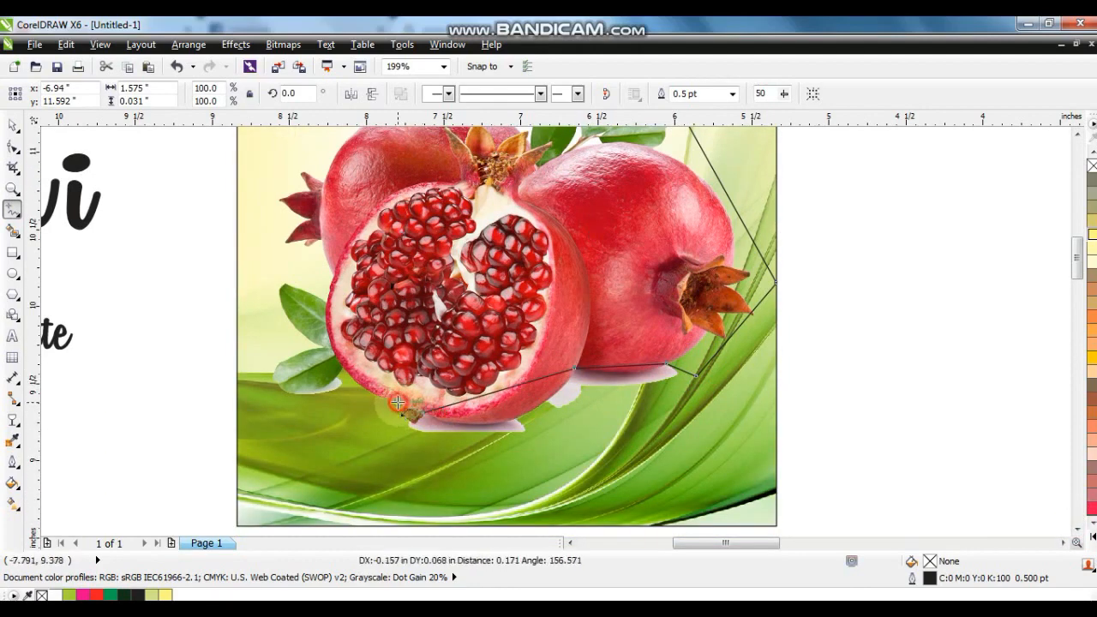
click(397, 403)
click(343, 365)
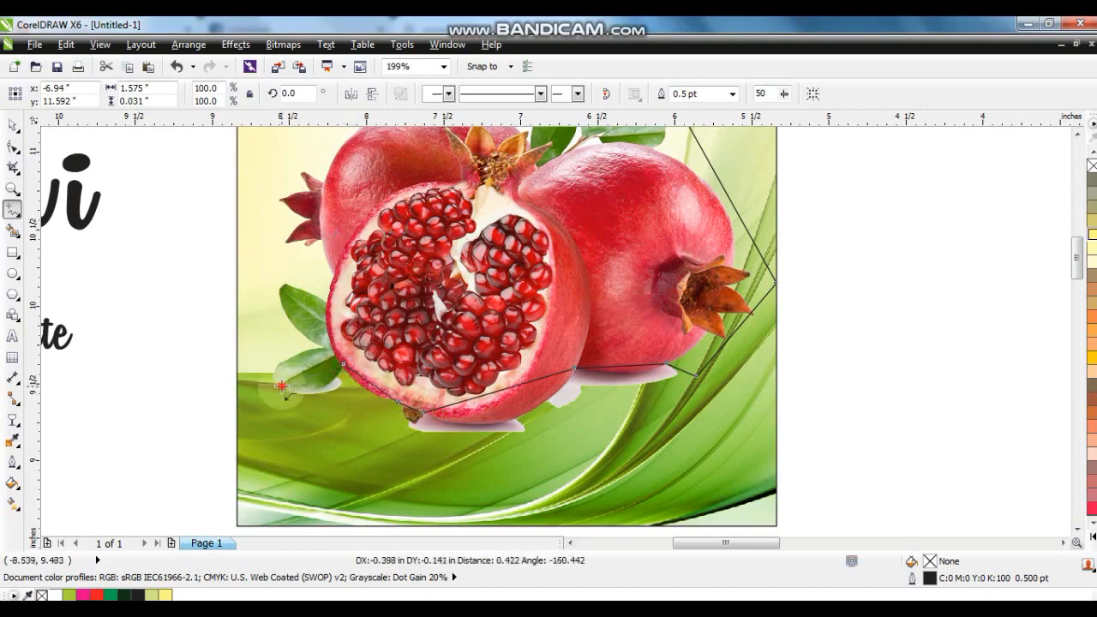
click(282, 385)
click(257, 200)
click(312, 150)
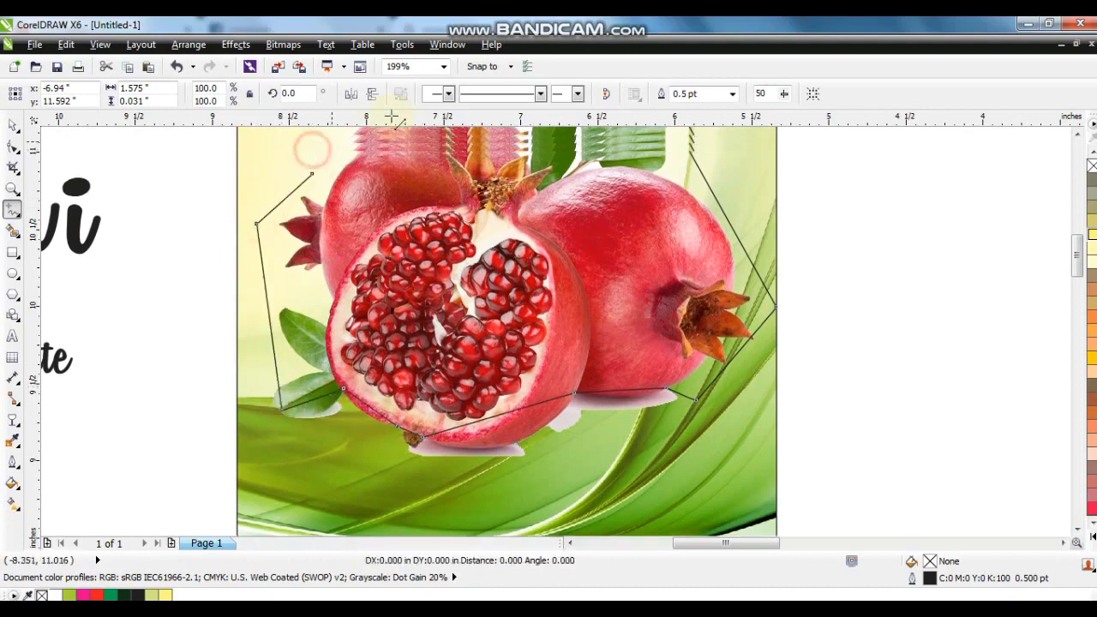
click(357, 151)
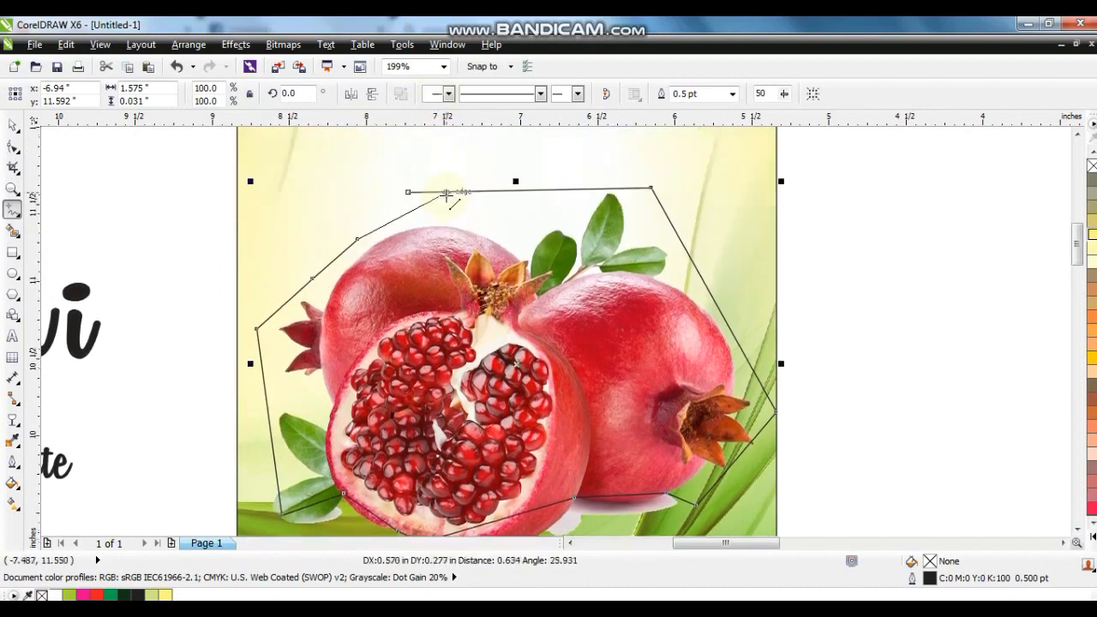
click(411, 190)
- Convert the outline's segments to curves and bend the lower ones to follow the undersides of the fruits and the lower leaf
key(F10)
key(F3)
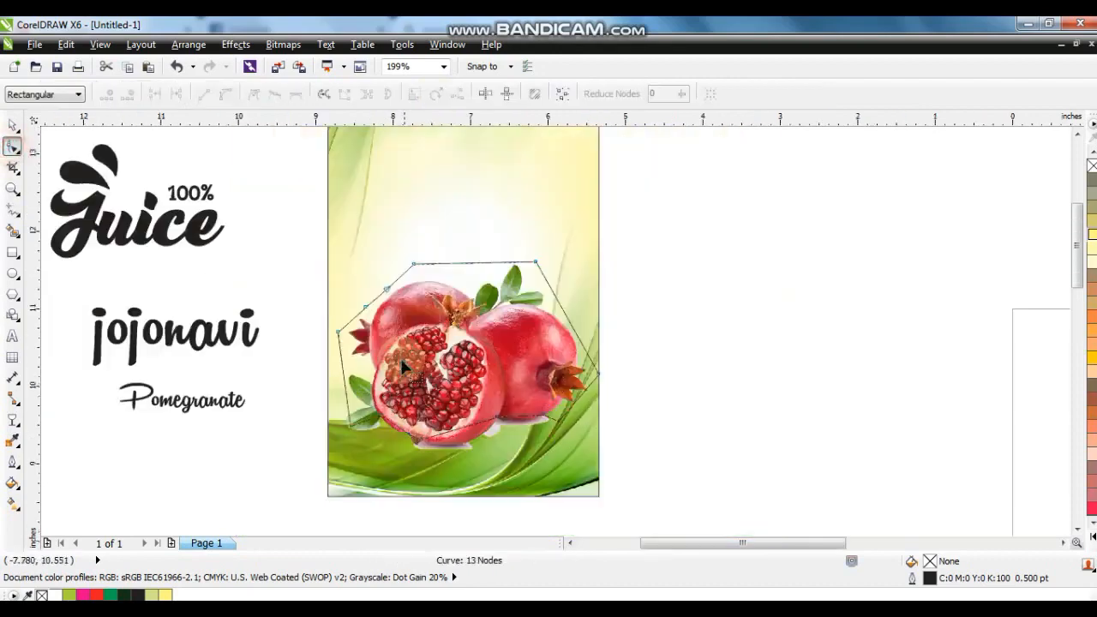
key(shift+F2)
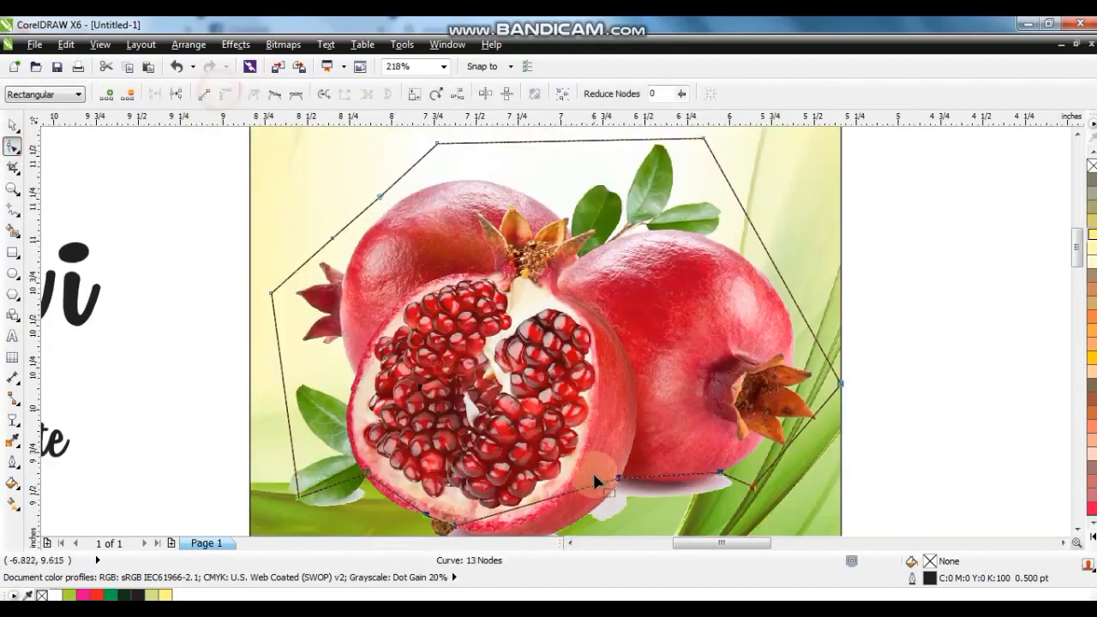
click(686, 479)
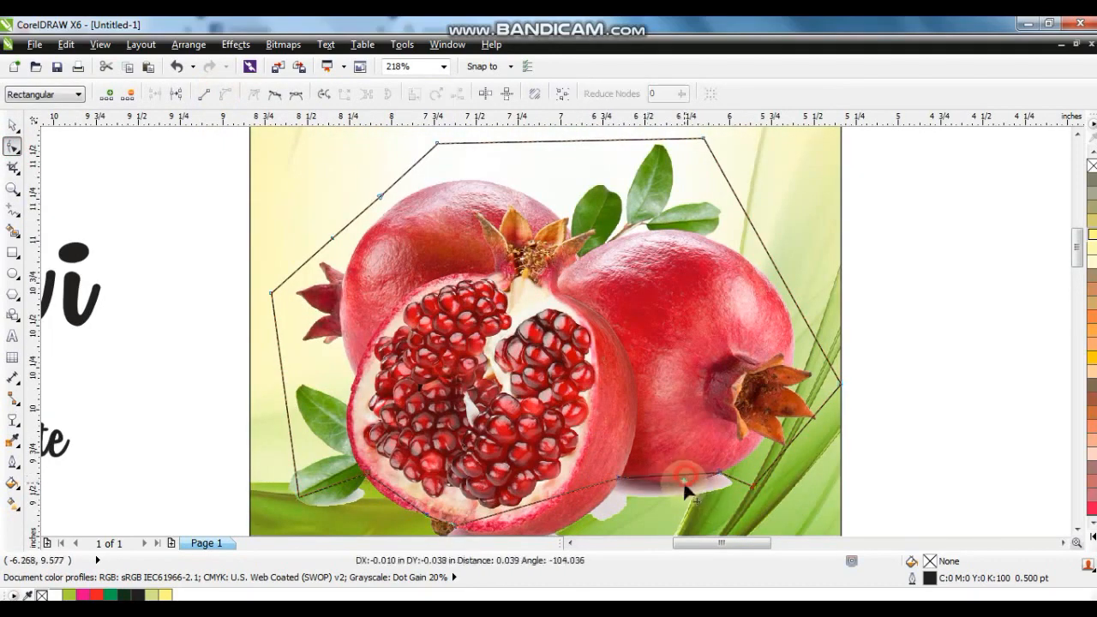
click(1077, 529)
click(1078, 530)
drag(542, 365, 555, 402)
click(388, 360)
mouse_move(387, 360)
mouse_down()
mouse_move(382, 373)
mouse_move(323, 366)
mouse_move(322, 382)
mouse_move(343, 376)
mouse_up()
click(239, 341)
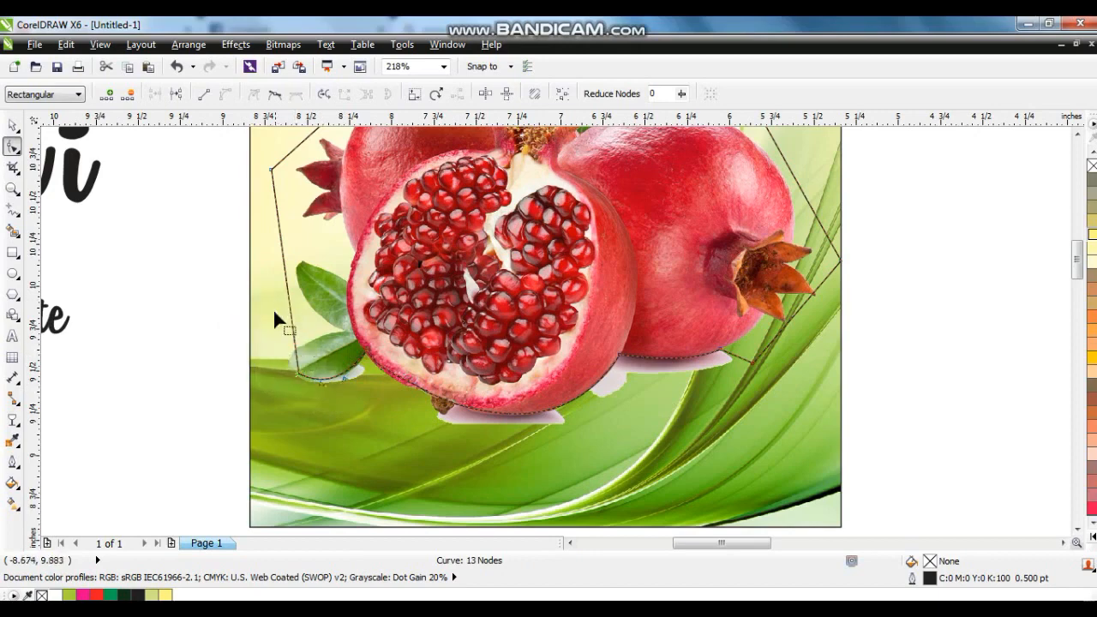
- Try to reshape the outline's left segment beside the lower leaf, and undo the last change
drag(294, 335, 305, 387)
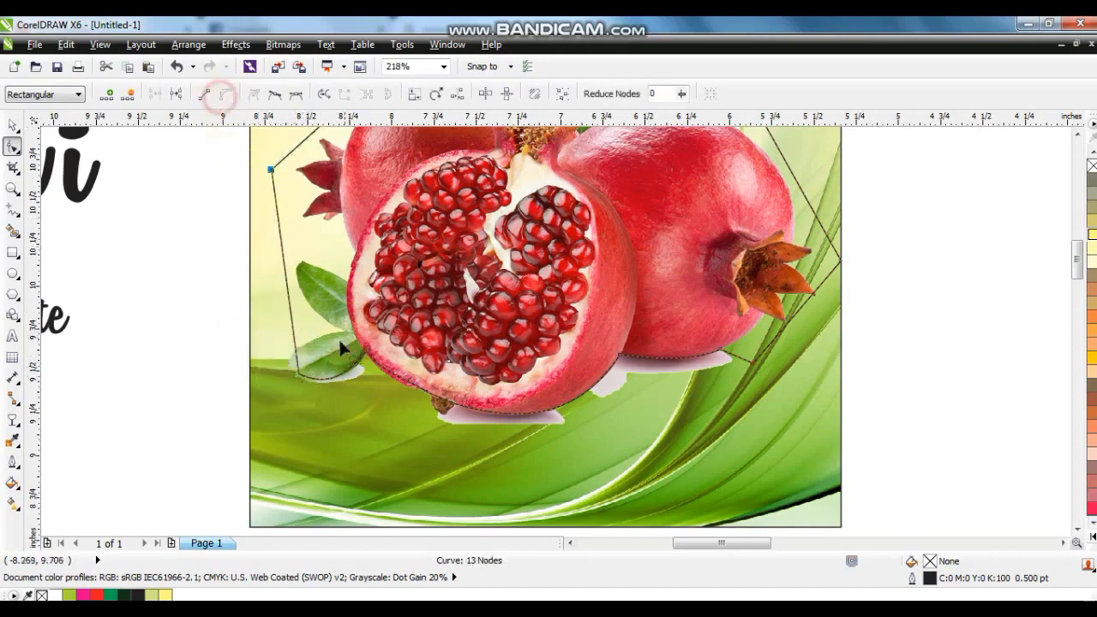
key(ctrl+z)
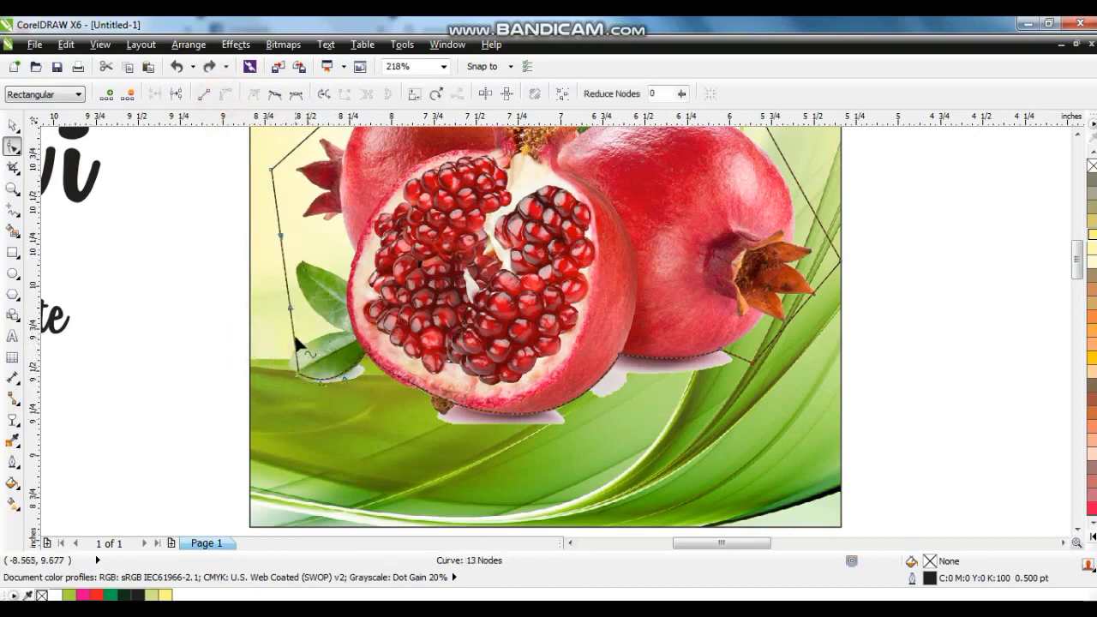
- Bend the outline's left segment around the lower leaf, and PowerClip the pomegranate picture inside the finished outline
drag(291, 317, 254, 323)
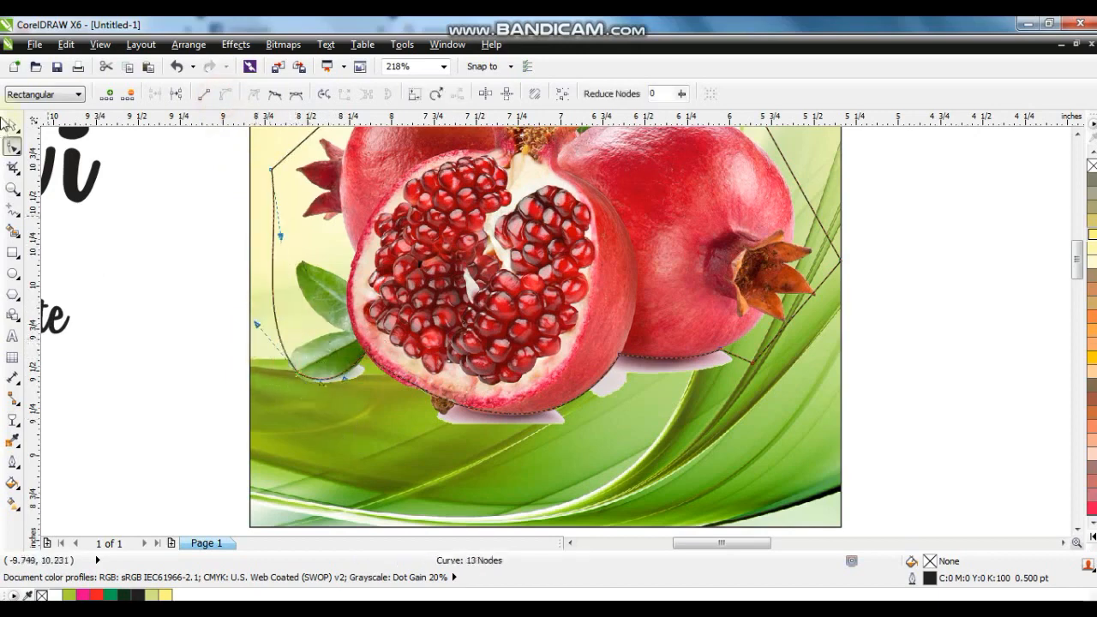
click(11, 126)
right_click(467, 416)
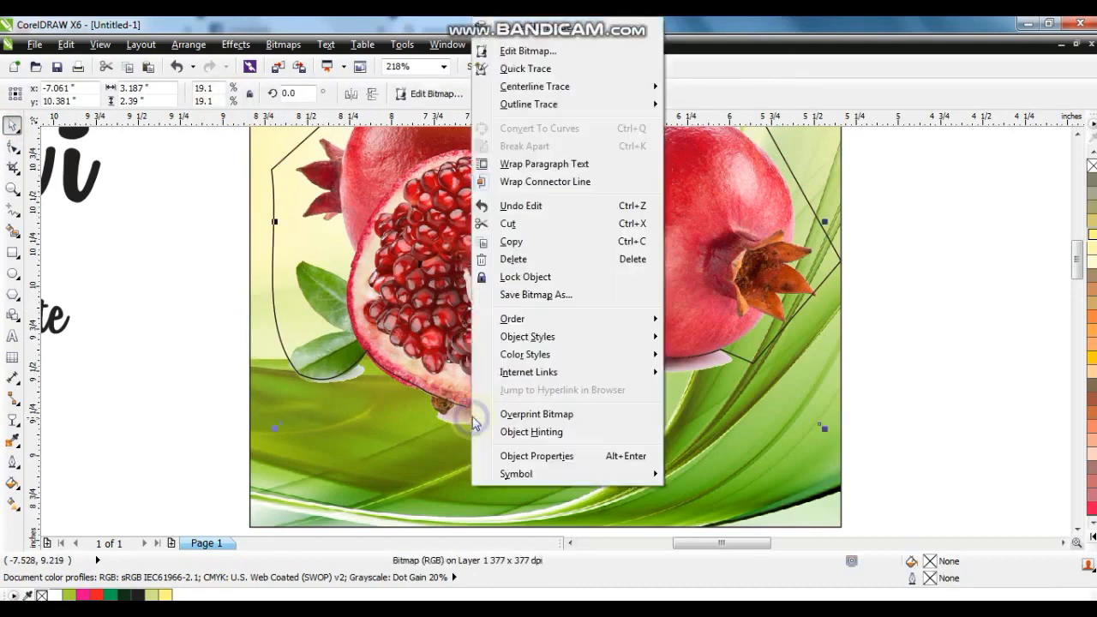
click(512, 29)
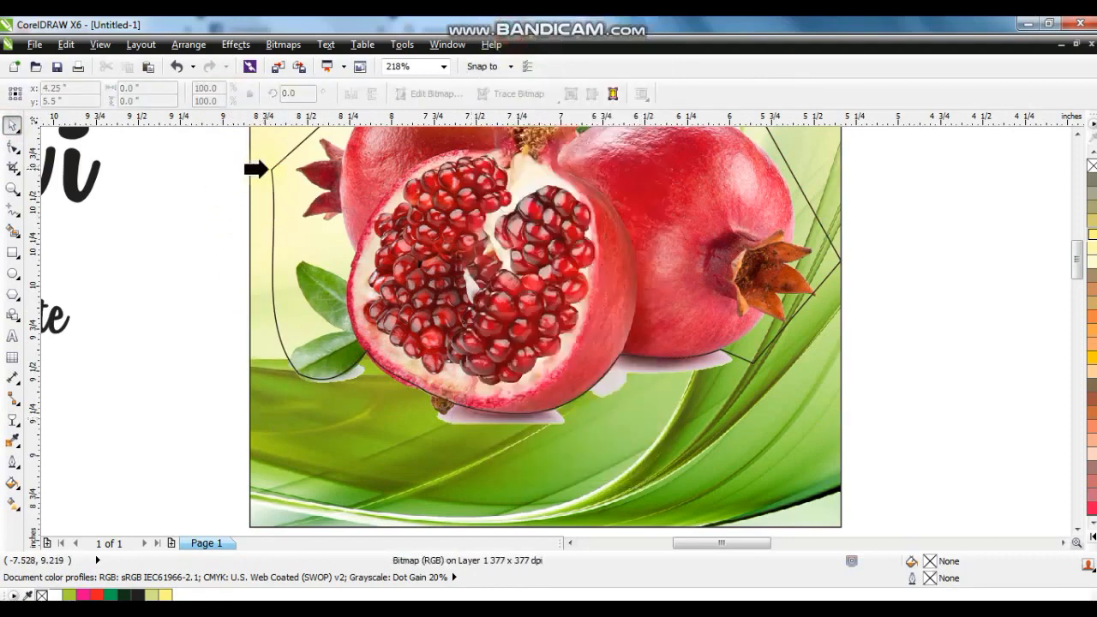
click(269, 170)
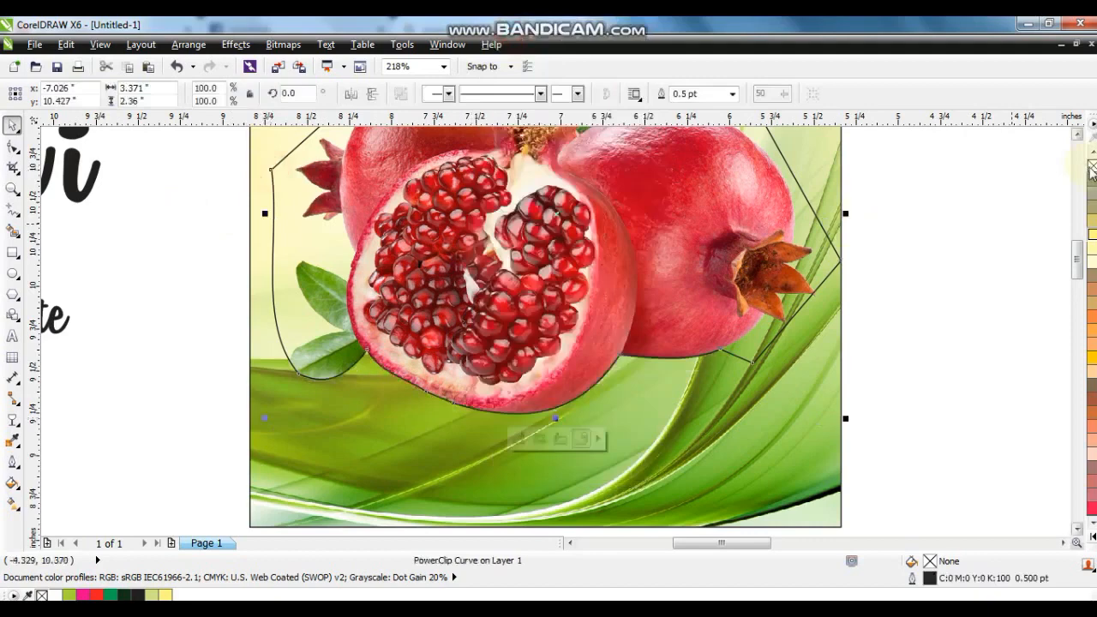
- Remove the visible outline from the clipped pomegranate picture
click(761, 433)
key(shift+F2)
click(603, 447)
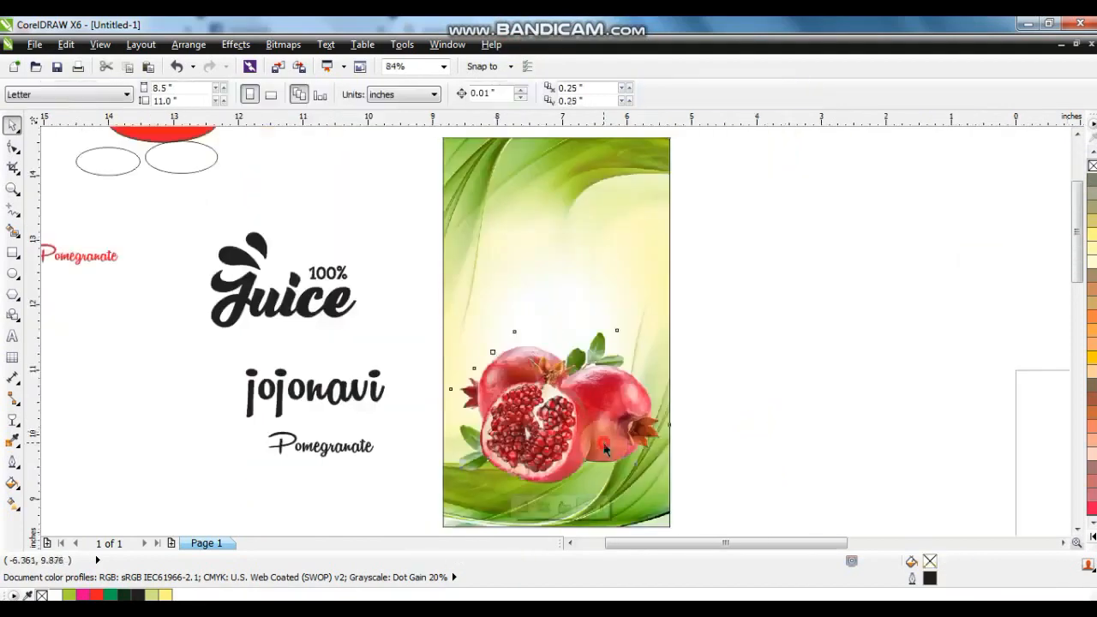
click(767, 434)
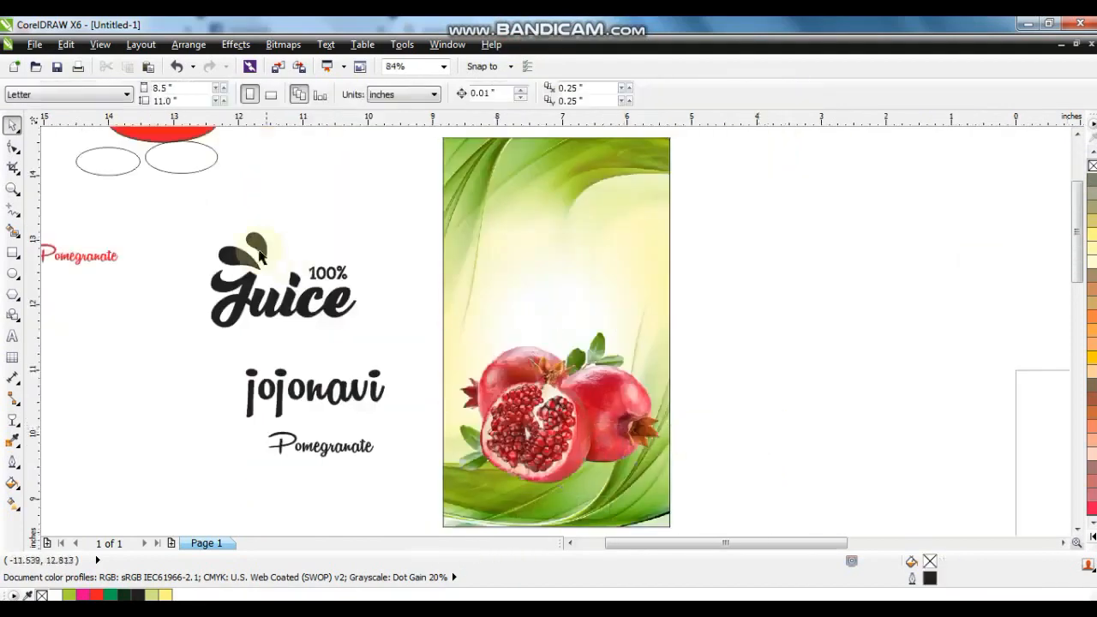
- Place the 100% Juice lettering above the pomegranates, and make the fruit picture slightly smaller and lower on the label
drag(188, 223, 590, 313)
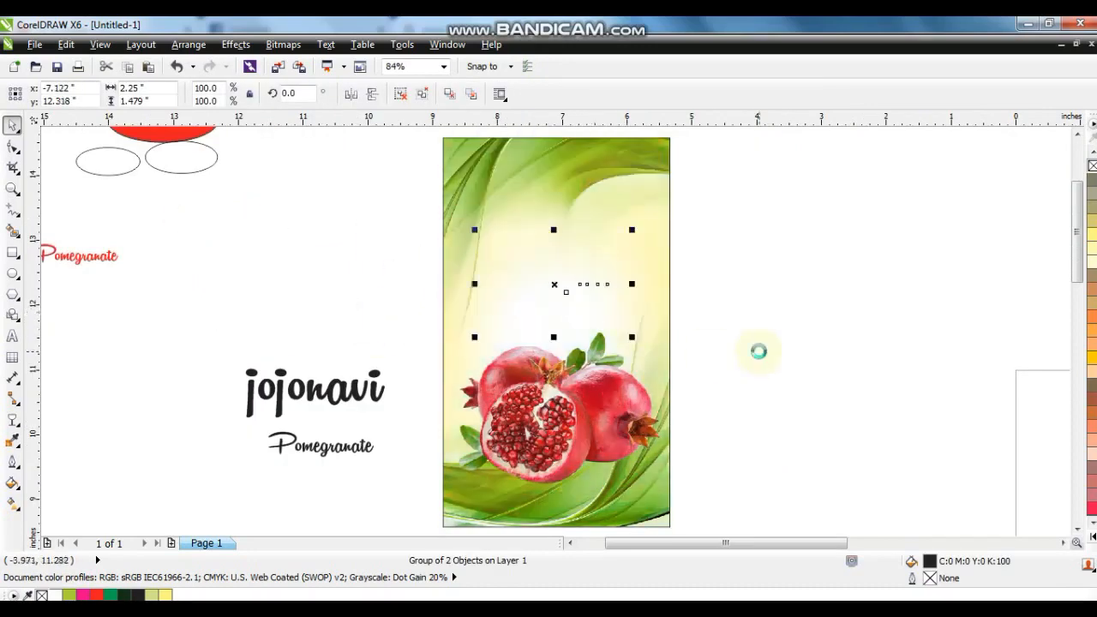
click(601, 394)
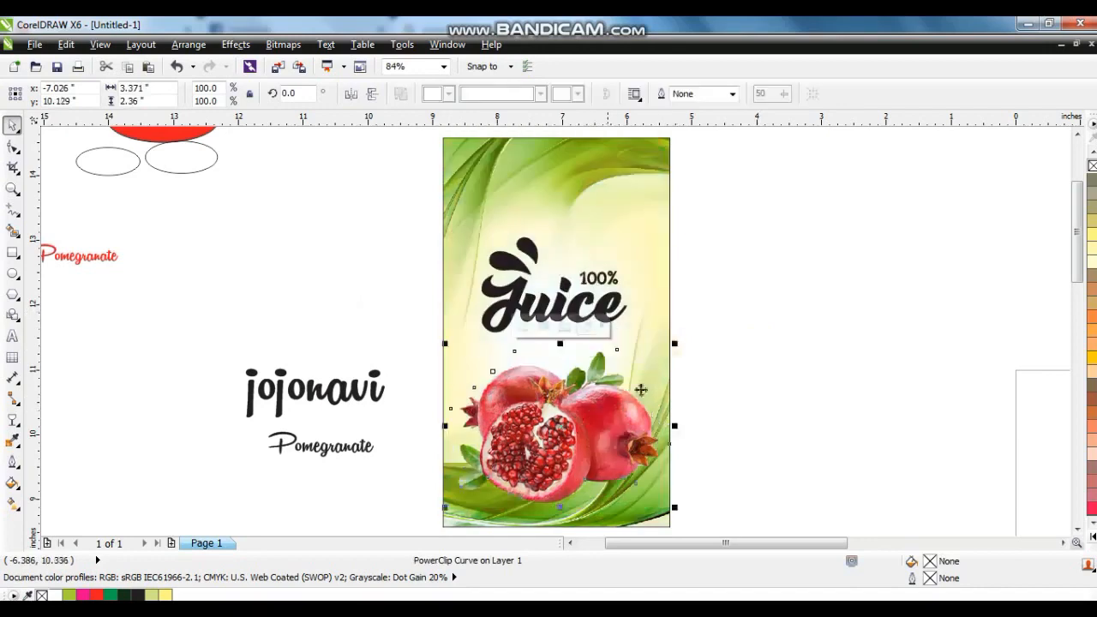
drag(676, 344, 674, 352)
- Fill the 100% Juice lettering with dark green C80 M51 Y89 K66
drag(727, 215, 467, 339)
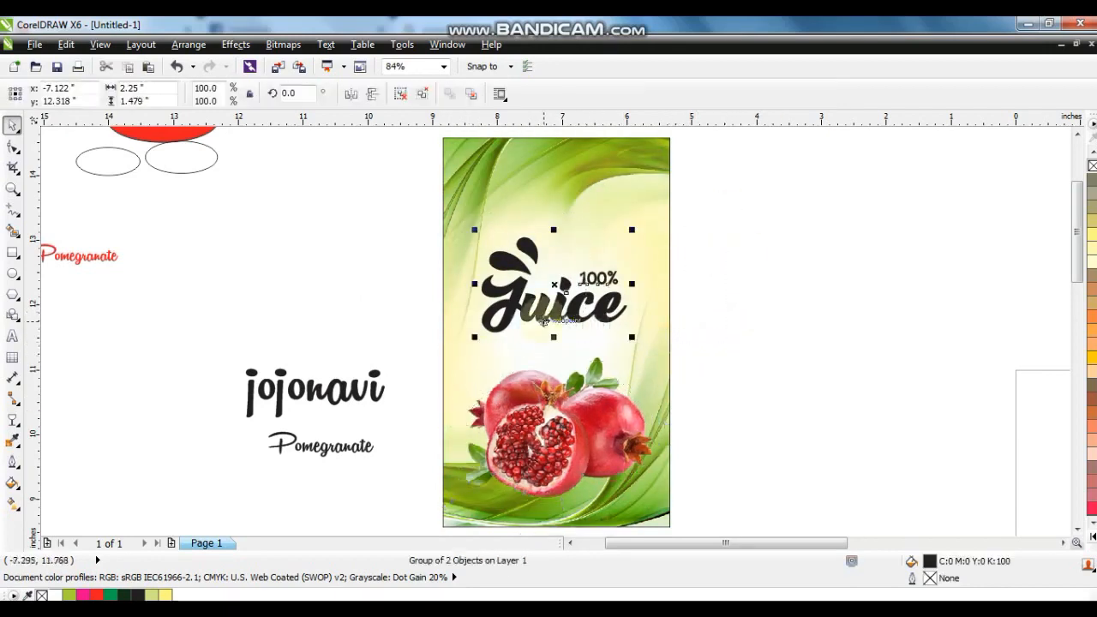
click(125, 595)
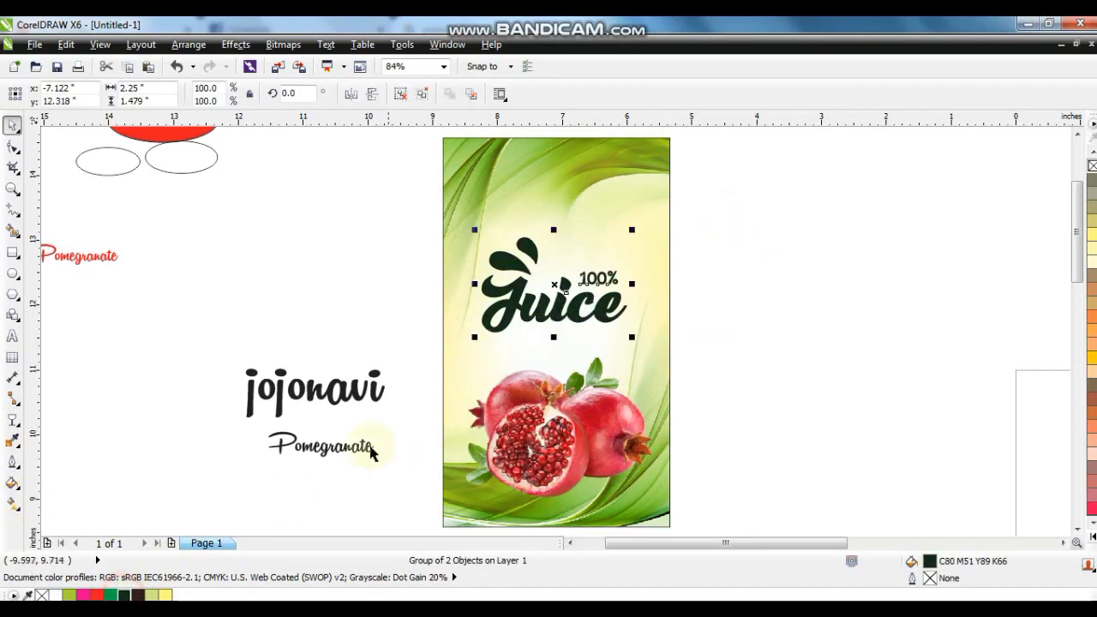
click(13, 484)
click(60, 368)
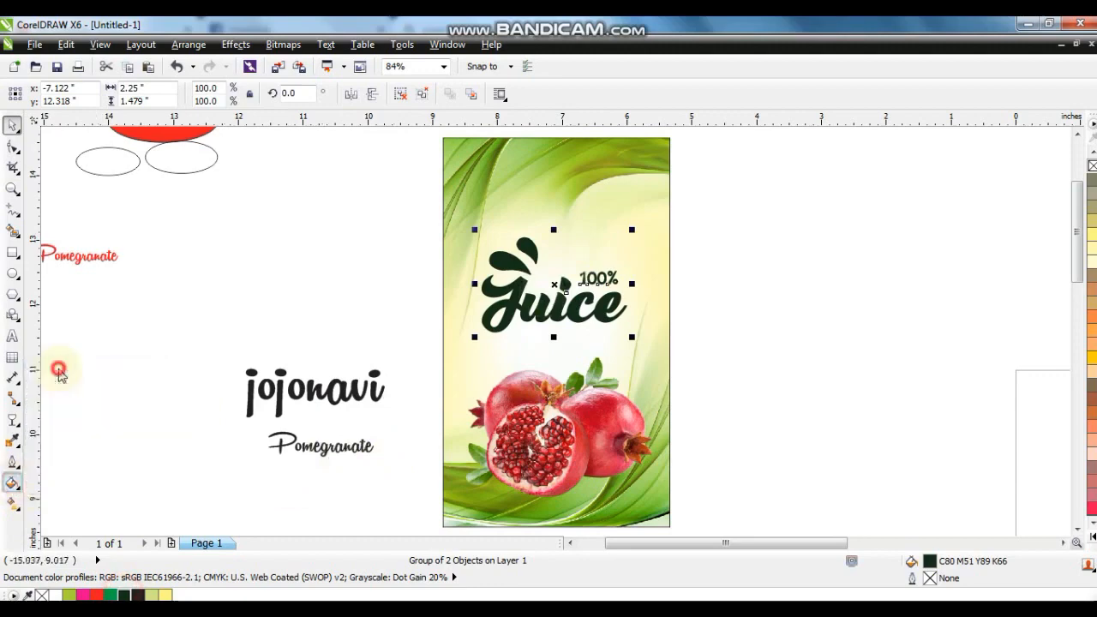
click(627, 447)
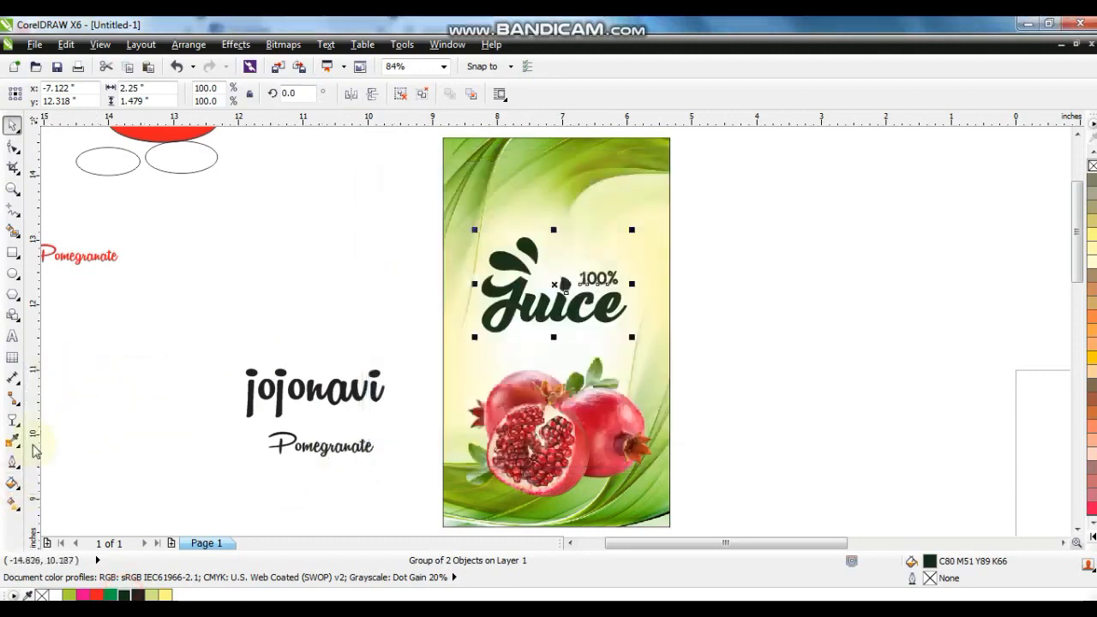
- Apply a vertical linear fountain fill to the Juice lettering, running from dark green above to green below
click(13, 502)
drag(552, 245, 557, 321)
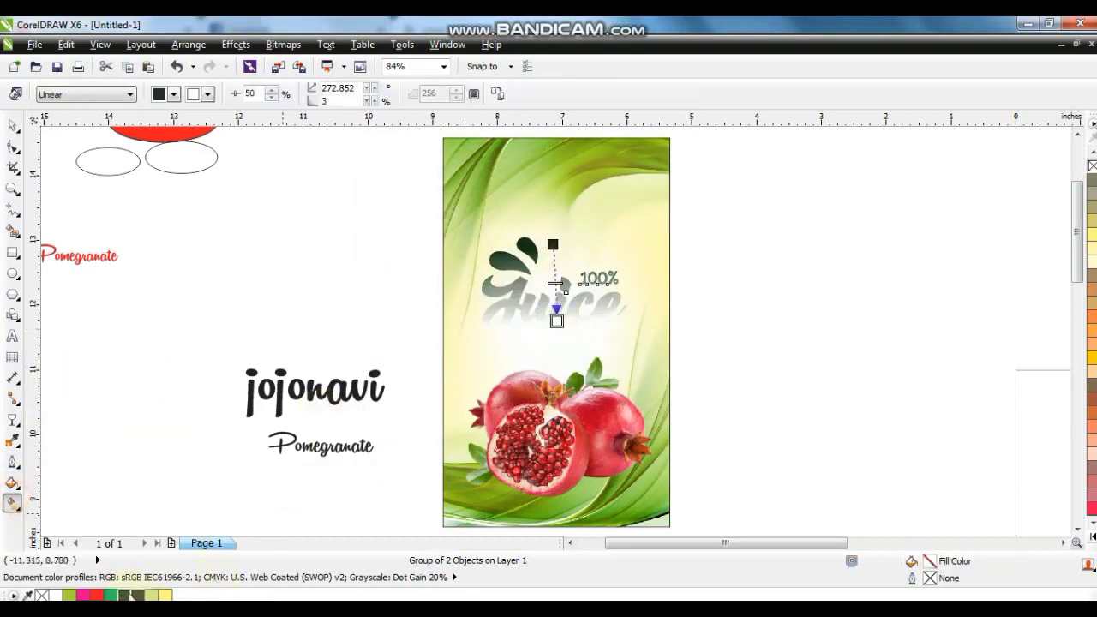
drag(111, 595, 555, 331)
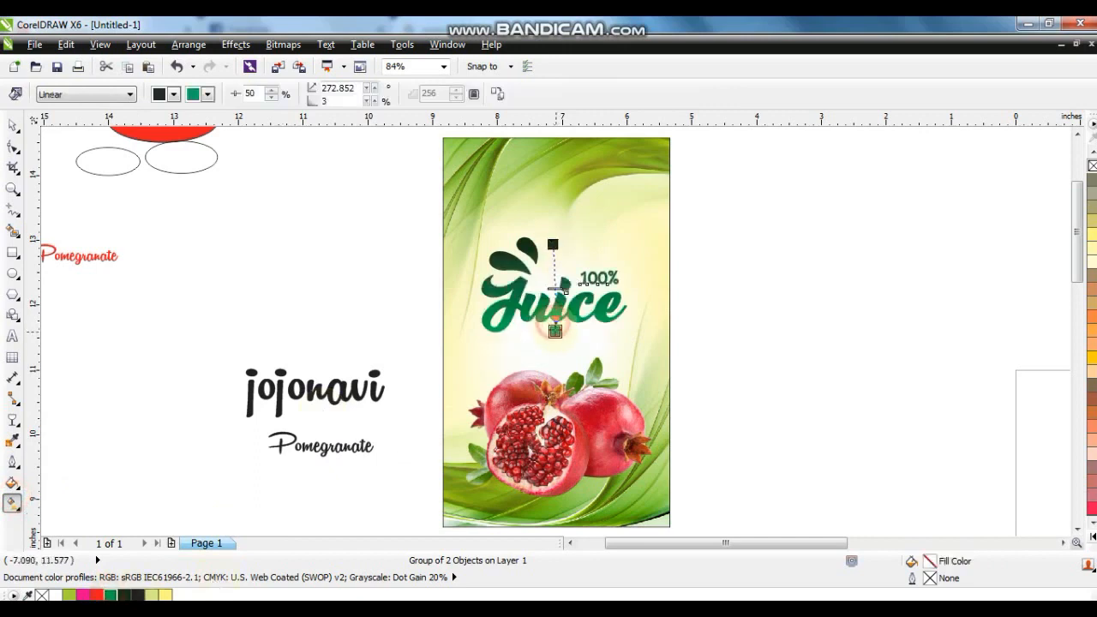
drag(554, 245, 553, 259)
drag(555, 332, 559, 321)
click(13, 127)
click(309, 247)
click(373, 227)
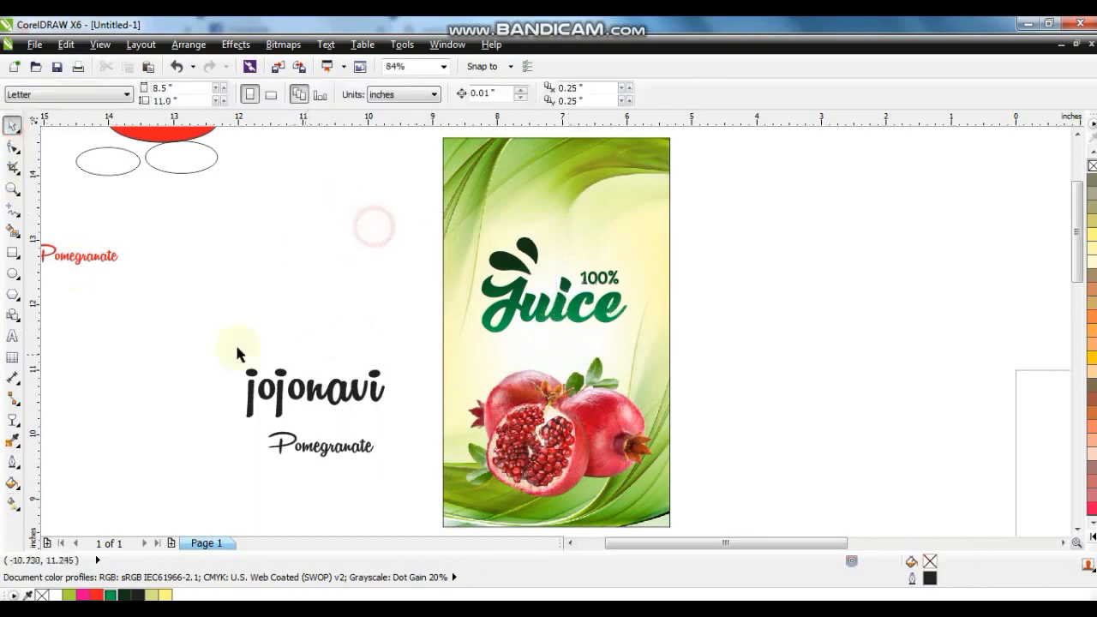
- Place the red Pomegranate text beneath the Juice lettering, and shift both slightly down toward the fruit
drag(76, 266, 553, 353)
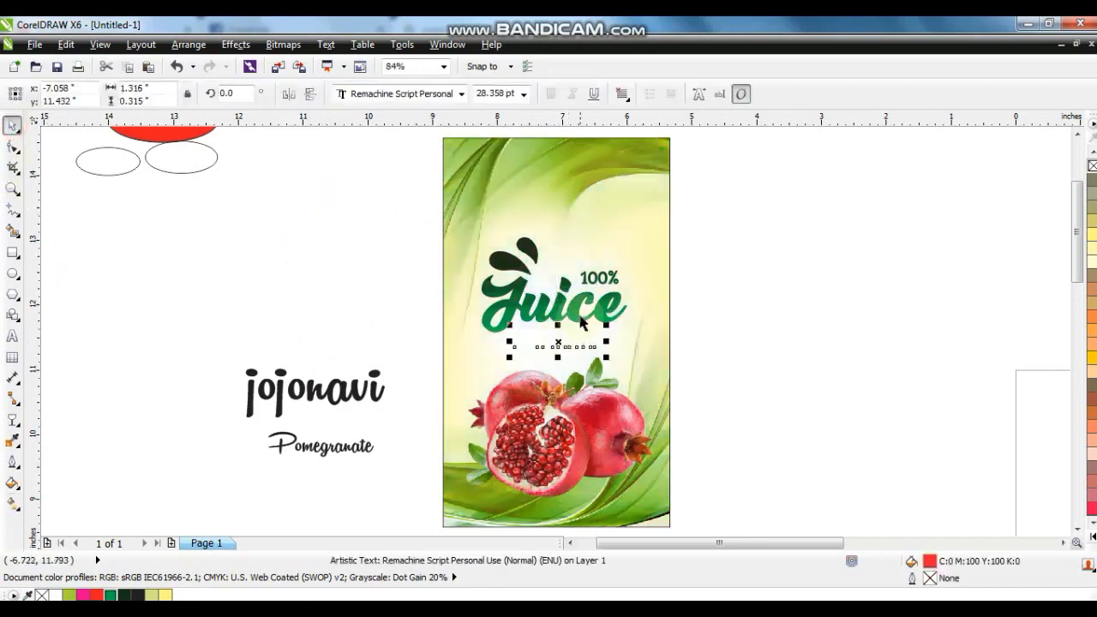
shift+click(566, 310)
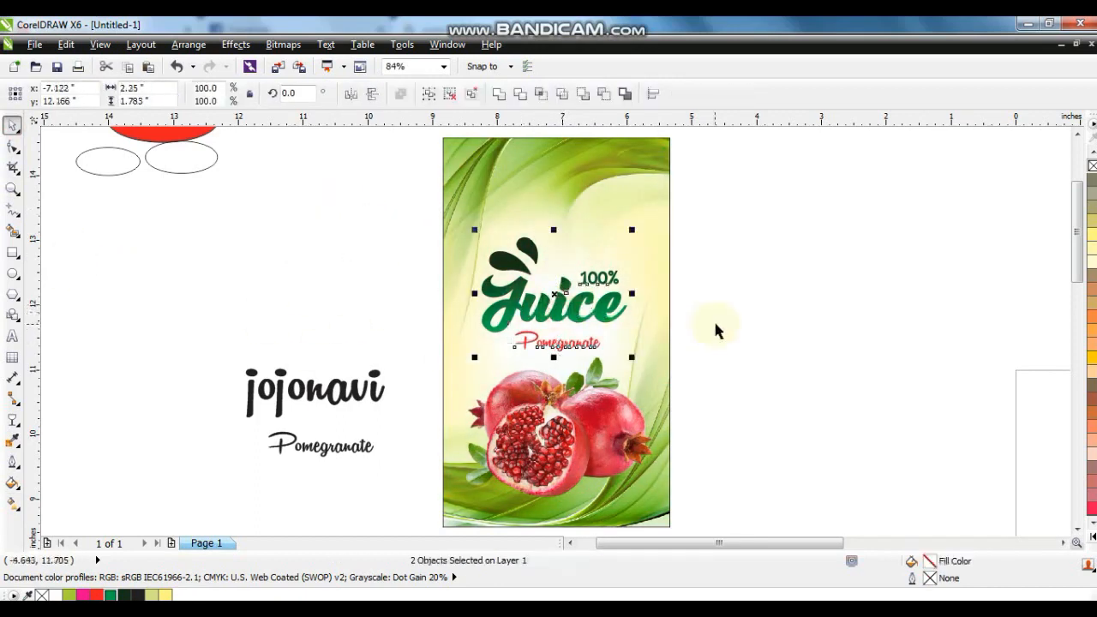
click(717, 321)
drag(580, 352, 580, 345)
click(760, 330)
drag(729, 214, 472, 360)
drag(541, 319, 545, 334)
click(379, 309)
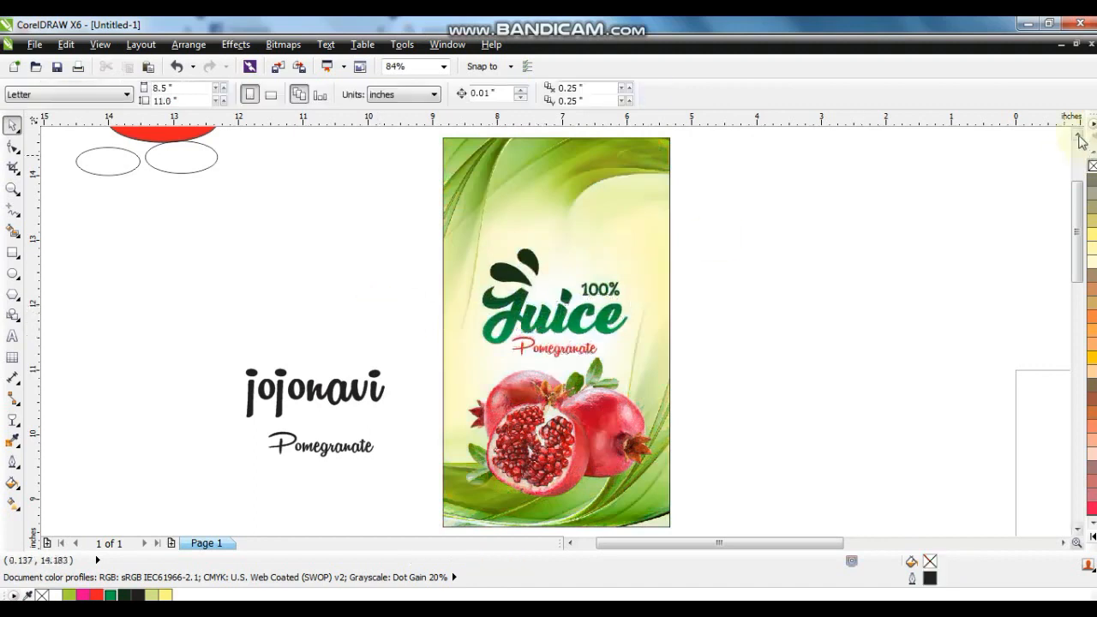
- Change the uniform fill of the large red ellipse outside the label to dark red
scroll(548, 325, up, 3)
drag(318, 194, 86, 308)
key(shift+F2)
click(541, 333)
click(12, 485)
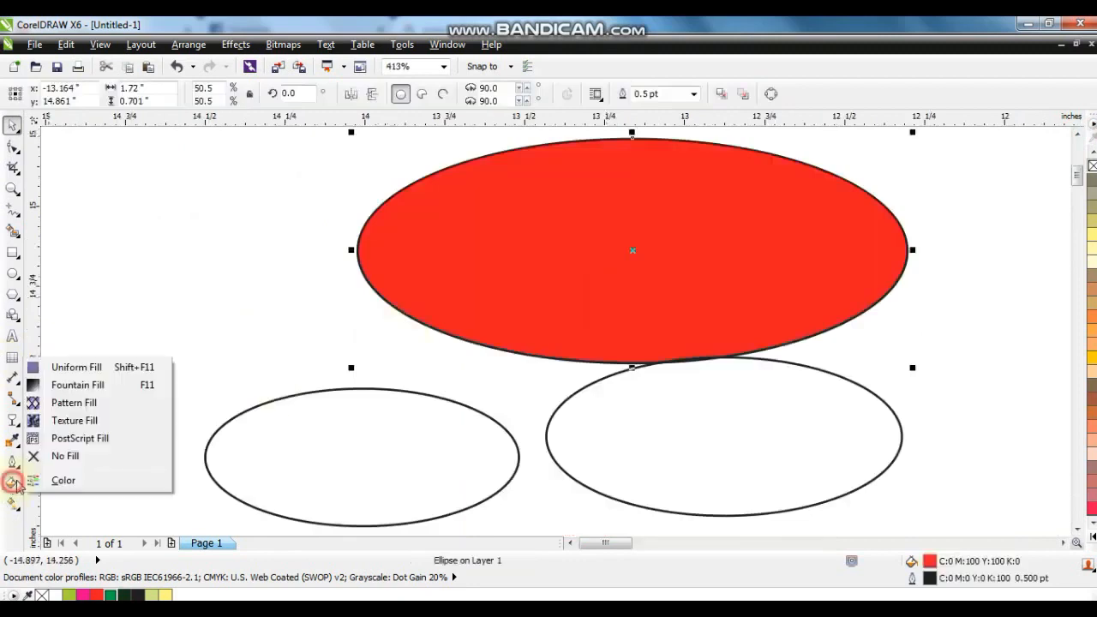
click(64, 360)
click(418, 193)
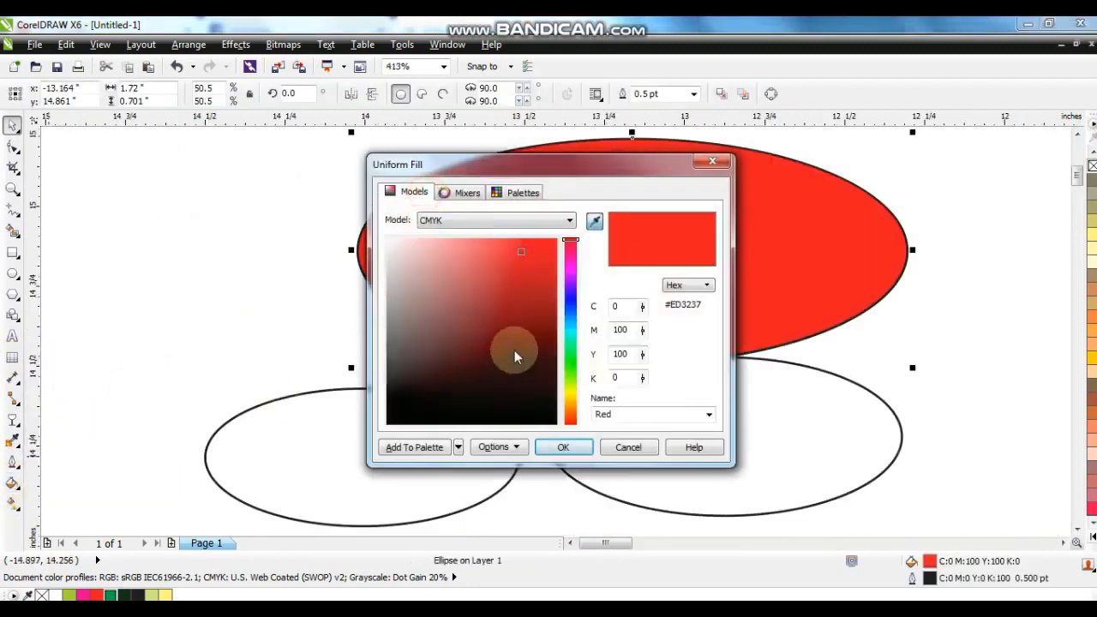
click(531, 342)
click(563, 448)
- Apply a vertical linear fountain fill to the large ellipse, from dark red at its upper edge to bright red from the middle down
scroll(626, 351, down, 3)
key(g)
drag(627, 355, 619, 257)
click(1090, 565)
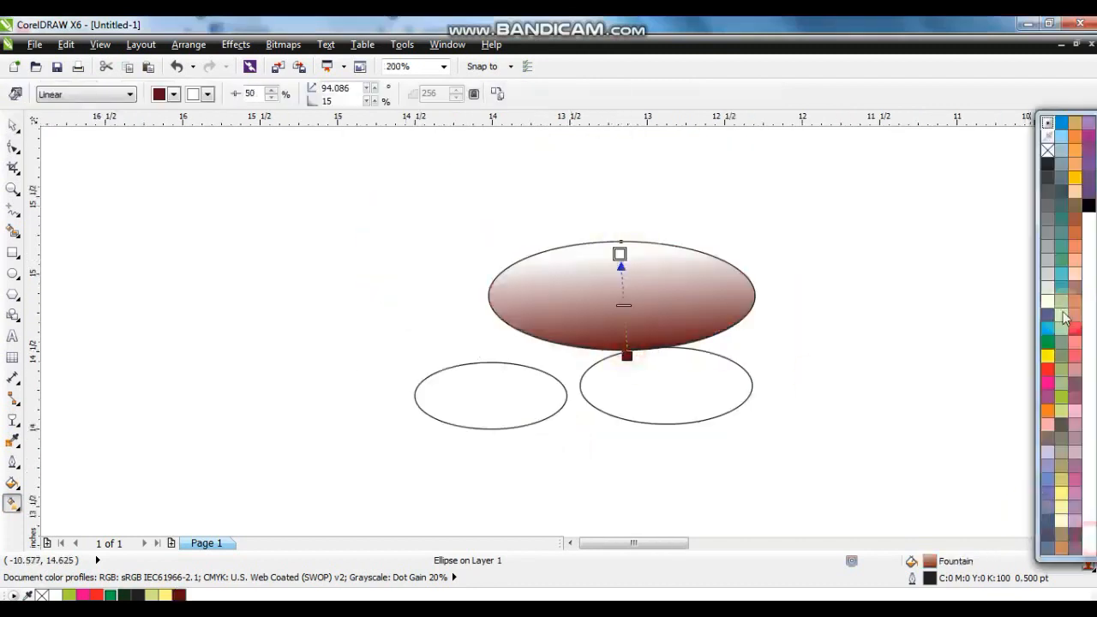
drag(1047, 368, 626, 281)
drag(626, 355, 621, 336)
click(627, 280)
drag(610, 232, 621, 297)
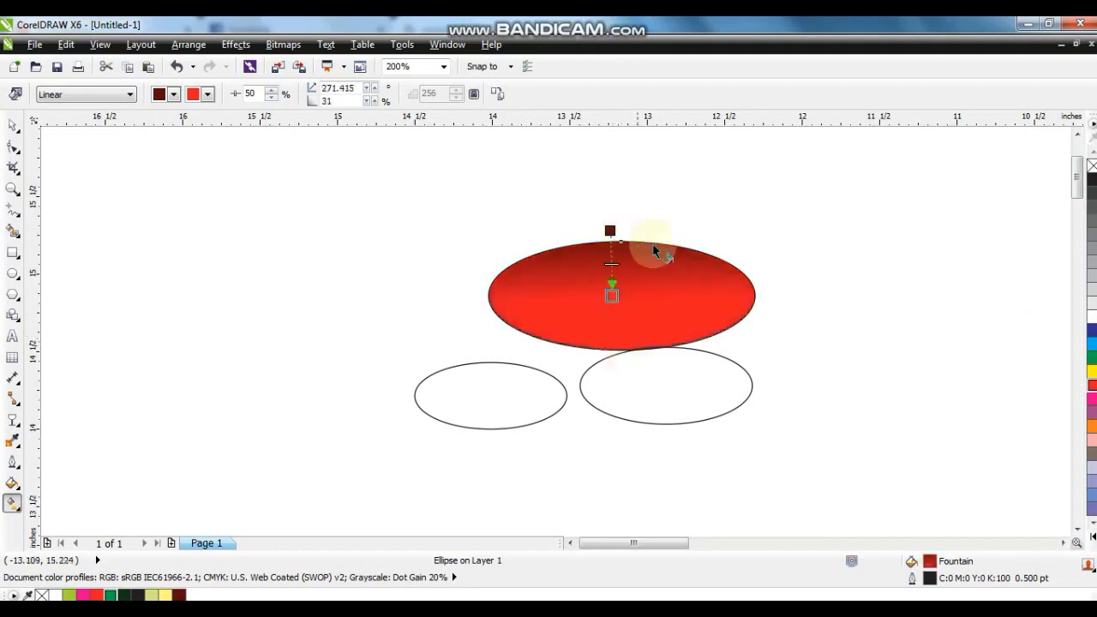
click(13, 127)
- Fill the small ellipse on the right with a vertical linear gradient, dark green at its base and green above
click(604, 368)
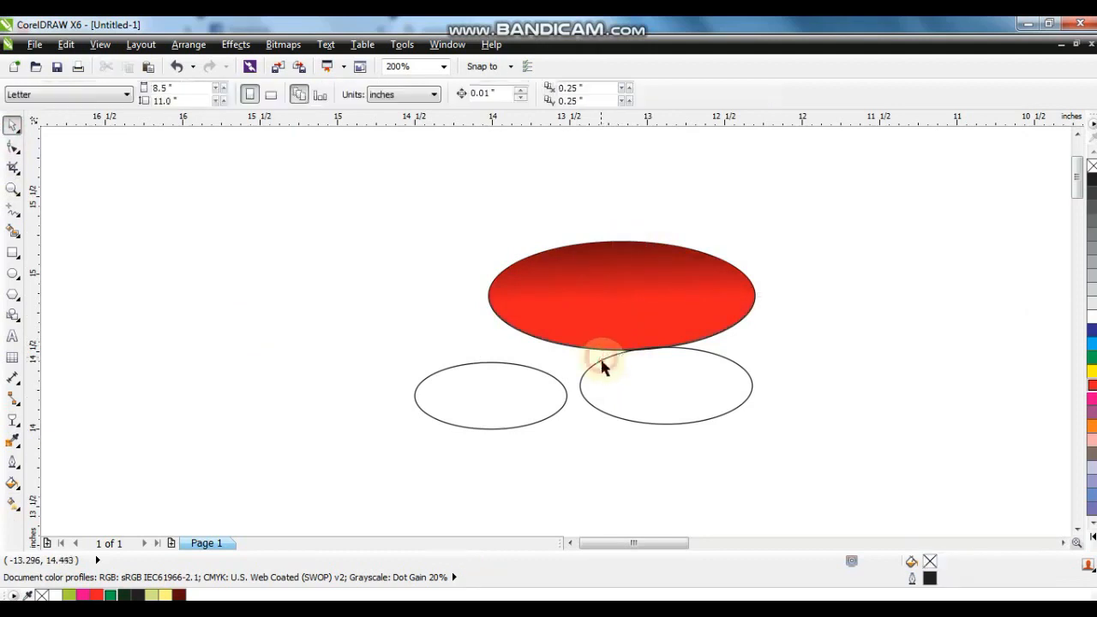
click(600, 362)
click(123, 594)
key(g)
drag(655, 316, 660, 438)
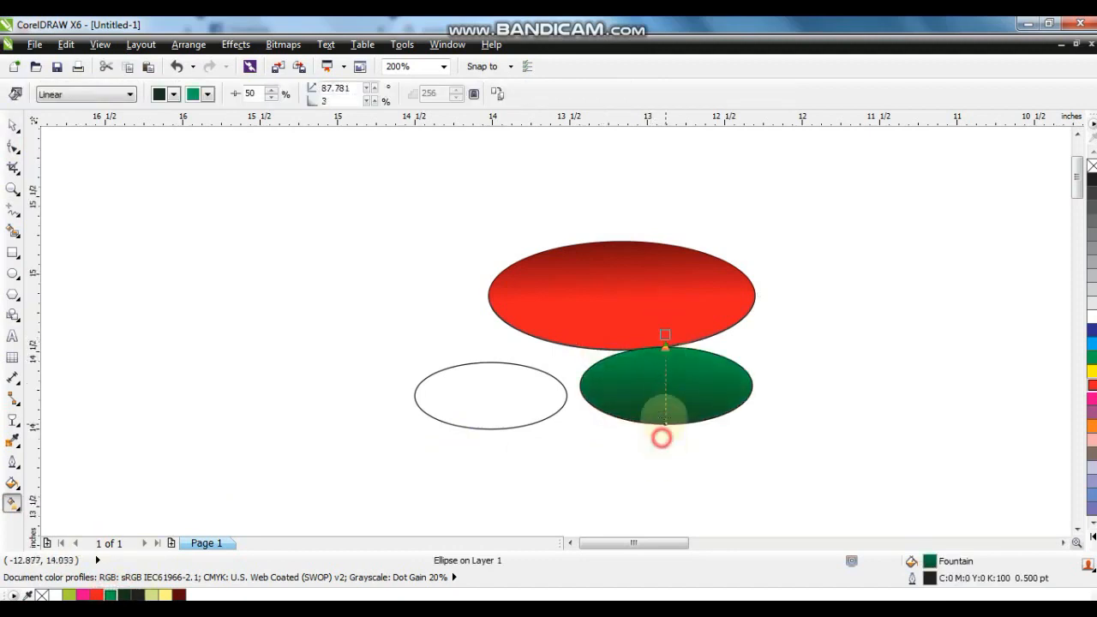
- Duplicate the green ellipse to the left, overlapping the original, and stretch the copy's gradient past its lower edge
click(13, 125)
drag(649, 377, 580, 343)
key(g)
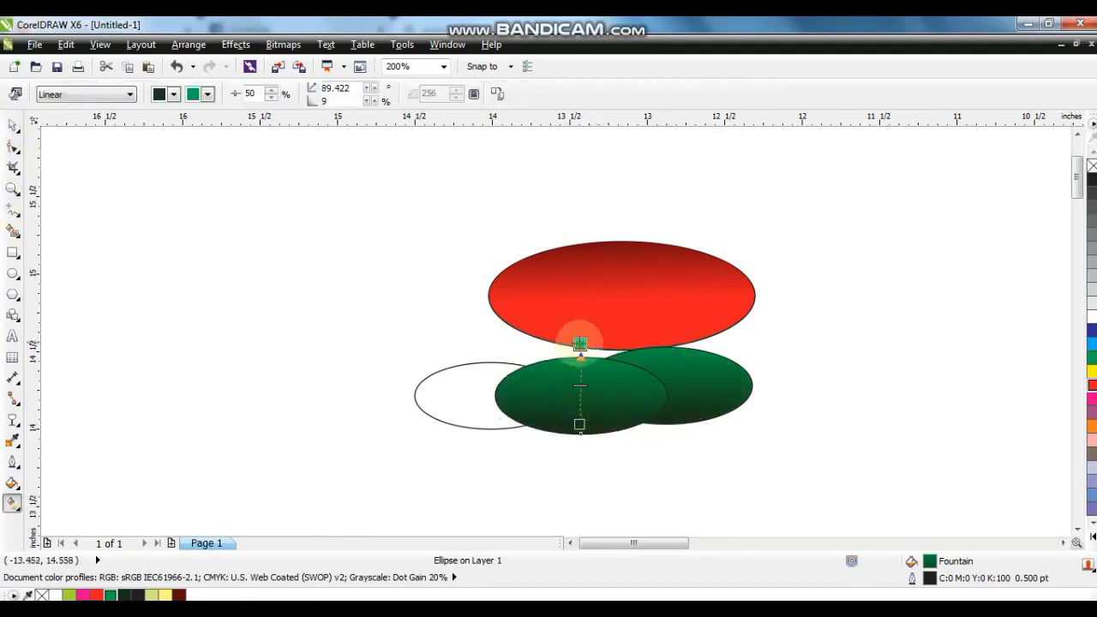
drag(579, 424, 587, 477)
drag(586, 477, 587, 448)
click(13, 125)
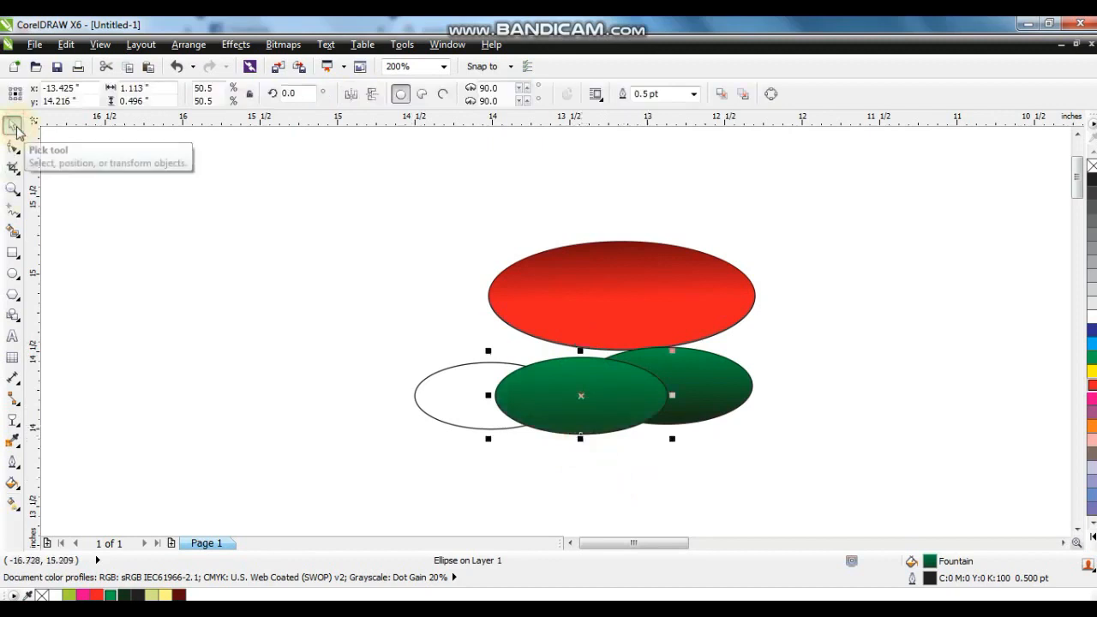
- Remove the outlines of both green ellipses, move them over the red ellipse's lower part and enlarge them slightly
shift+click(736, 398)
drag(728, 406, 754, 397)
click(724, 364)
click(718, 350)
drag(760, 298, 767, 294)
- PowerClip the two green ellipses inside the red ellipse, and delete the leftover unfilled ellipse
right_click(711, 336)
click(747, 31)
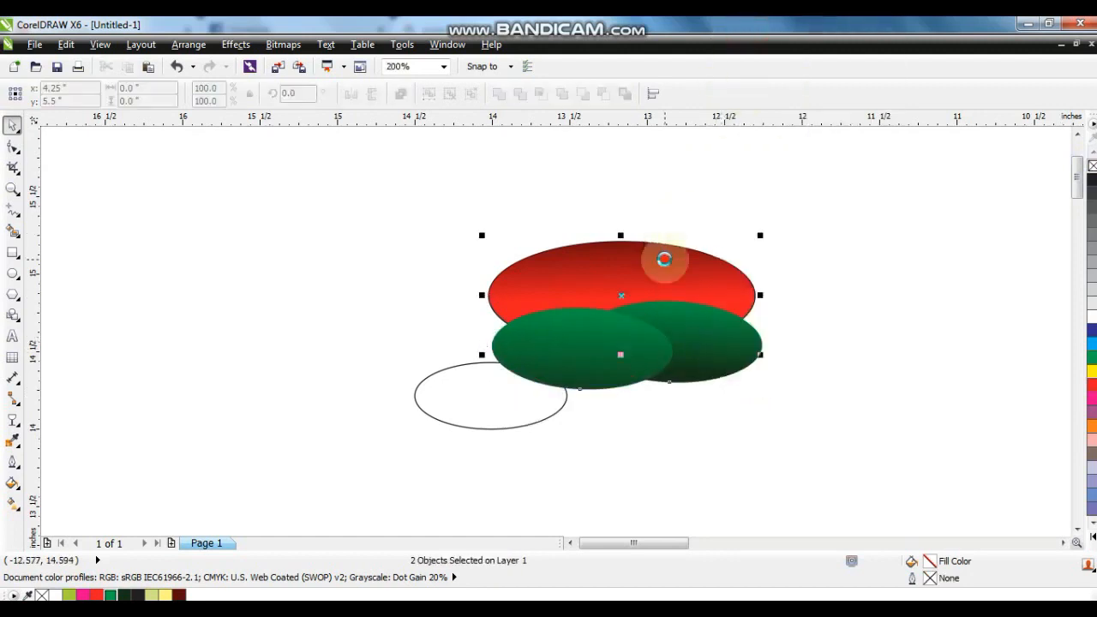
click(661, 251)
click(834, 333)
drag(519, 364, 637, 318)
- Give the red ellipse with the clipped green shapes a 4 pt white outline
click(15, 461)
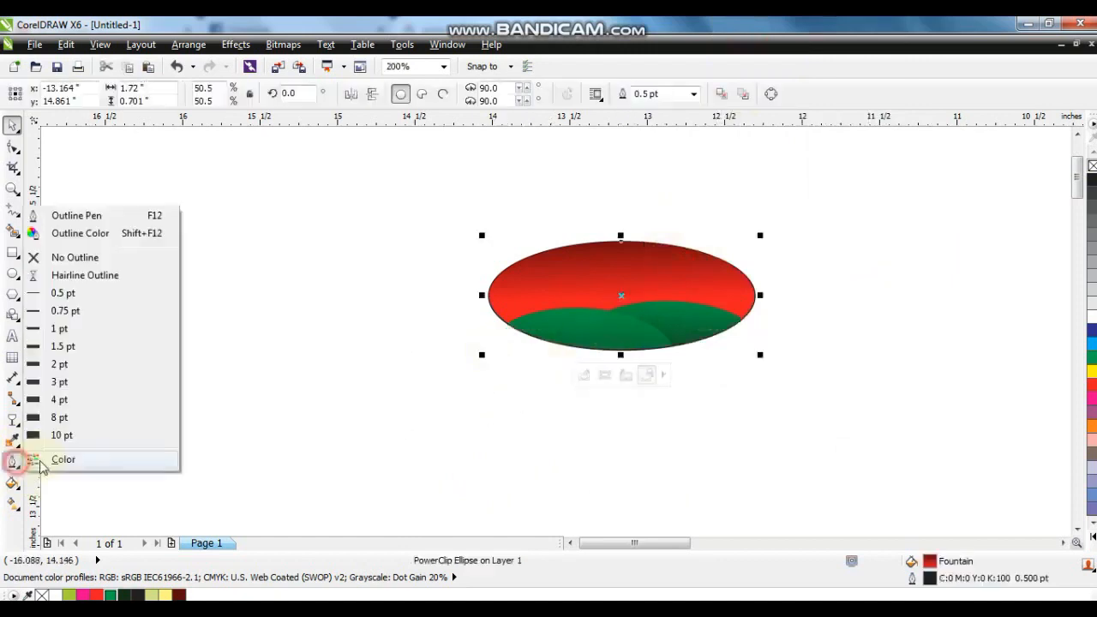
click(58, 399)
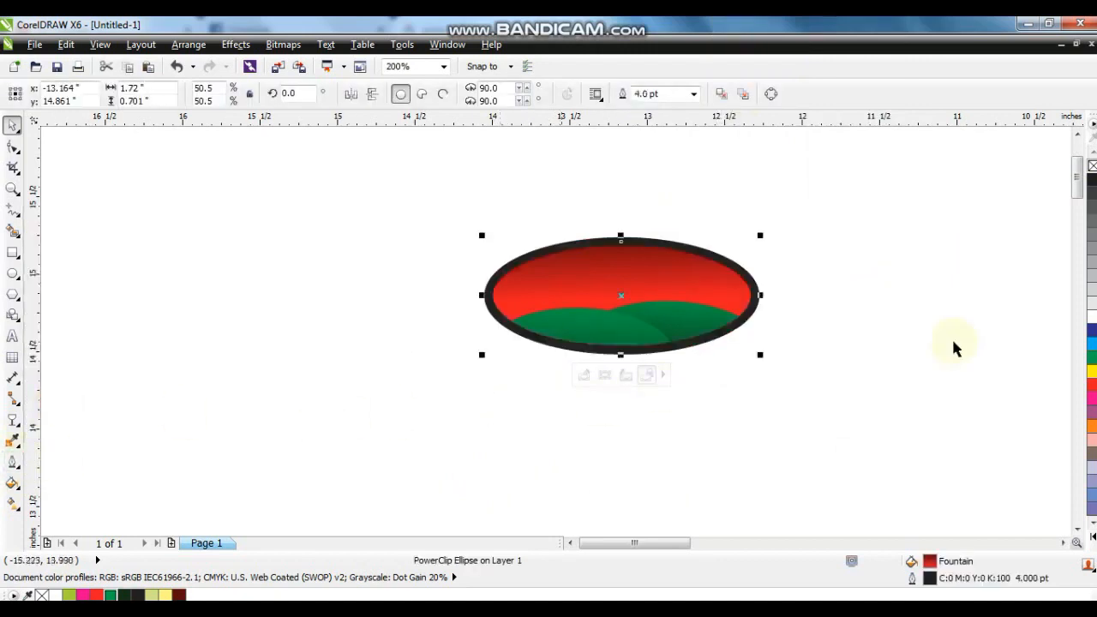
right_click(1091, 317)
- Set the ellipse's outline to rounded corners and place it behind the fill
click(13, 461)
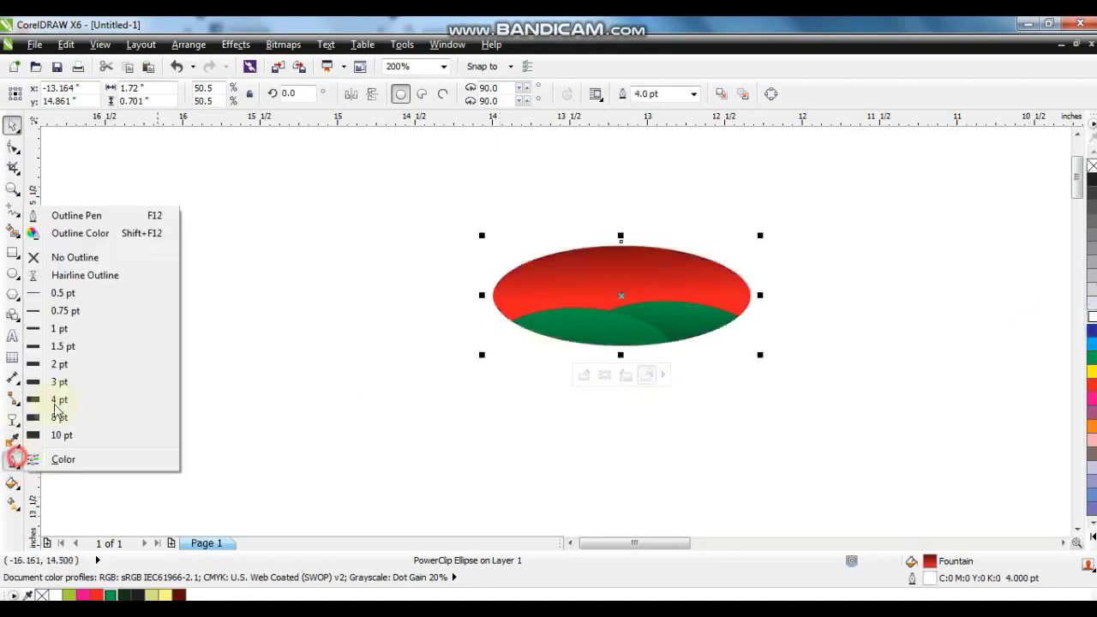
click(76, 208)
click(13, 461)
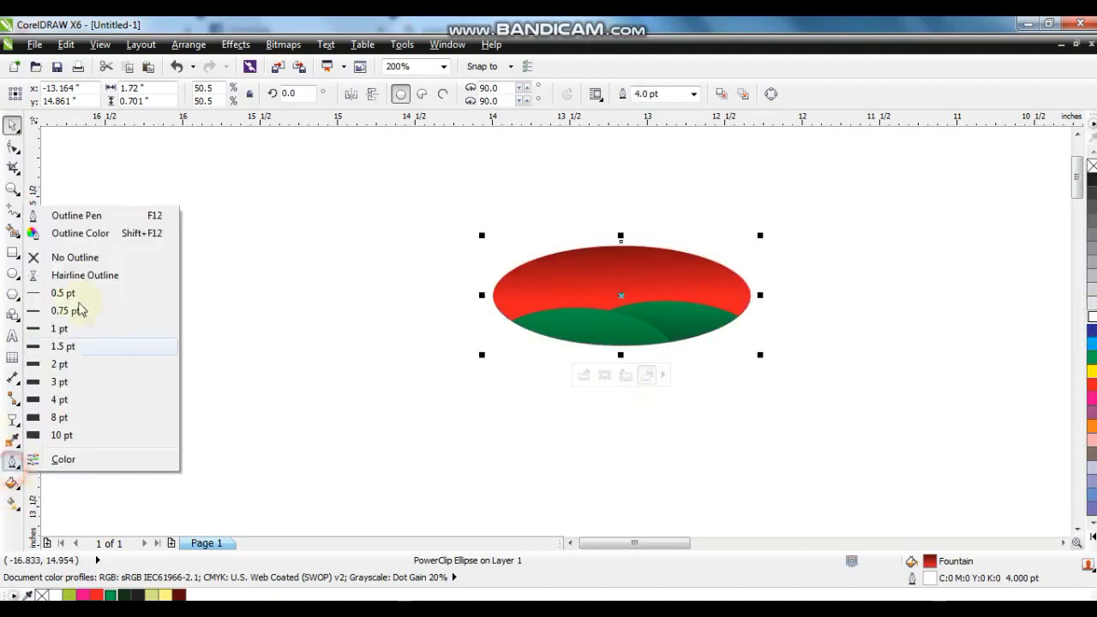
click(64, 215)
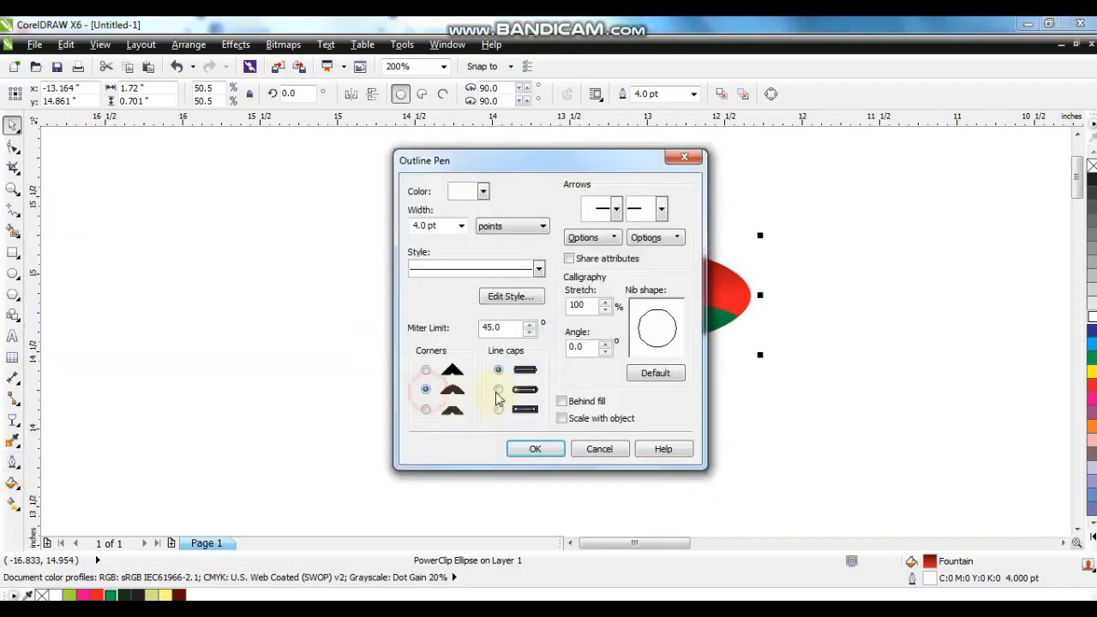
click(535, 449)
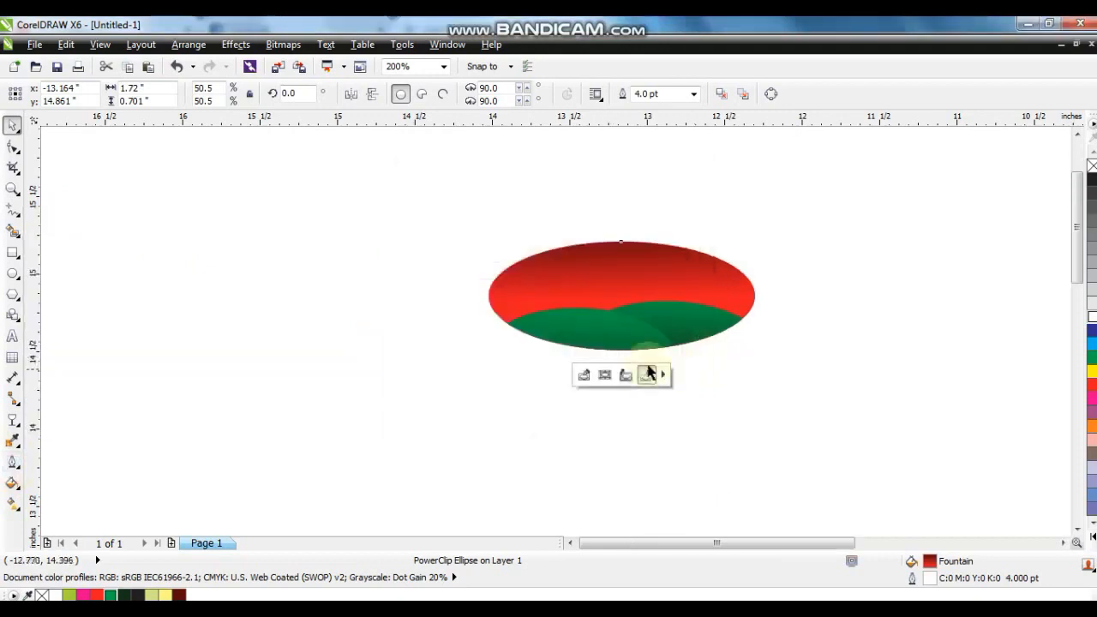
- Move the red and green ellipse badge onto the upper part of the label, above the Juice lettering
scroll(656, 372, down, 5)
drag(368, 177, 719, 244)
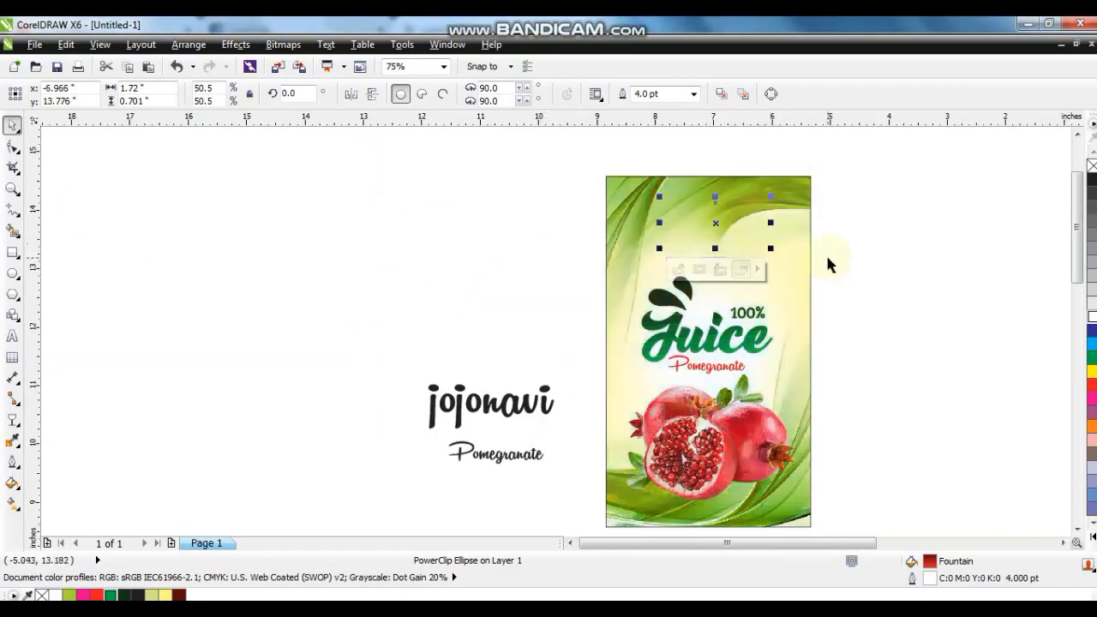
click(876, 320)
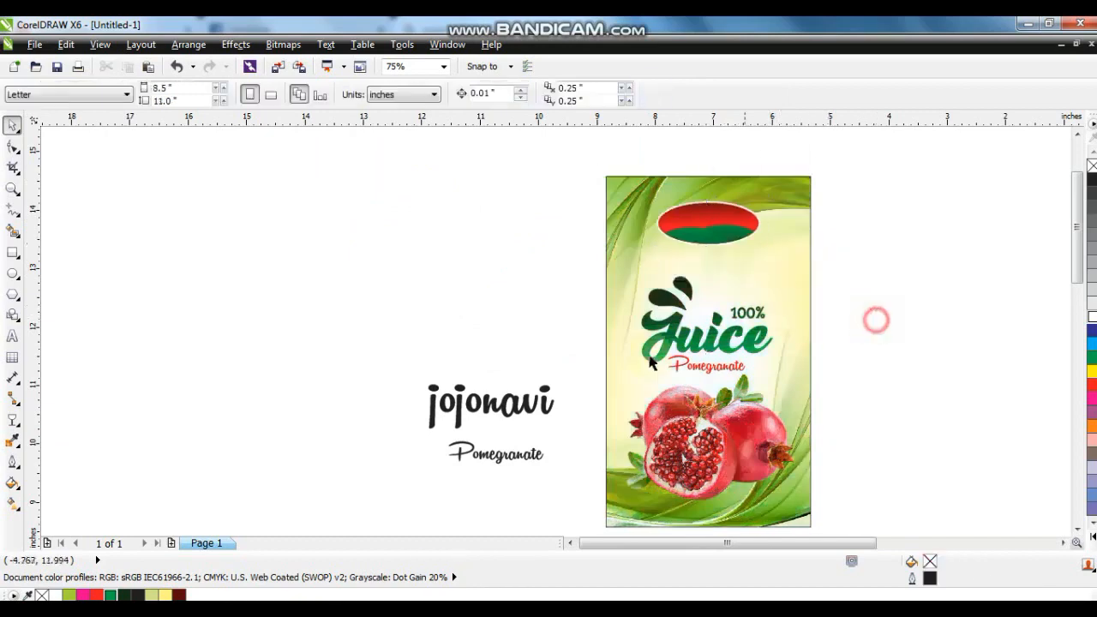
- Move the jojonavi text onto the red and green oval badge and fill it white
click(526, 399)
drag(526, 399, 741, 215)
scroll(740, 215, up, 4)
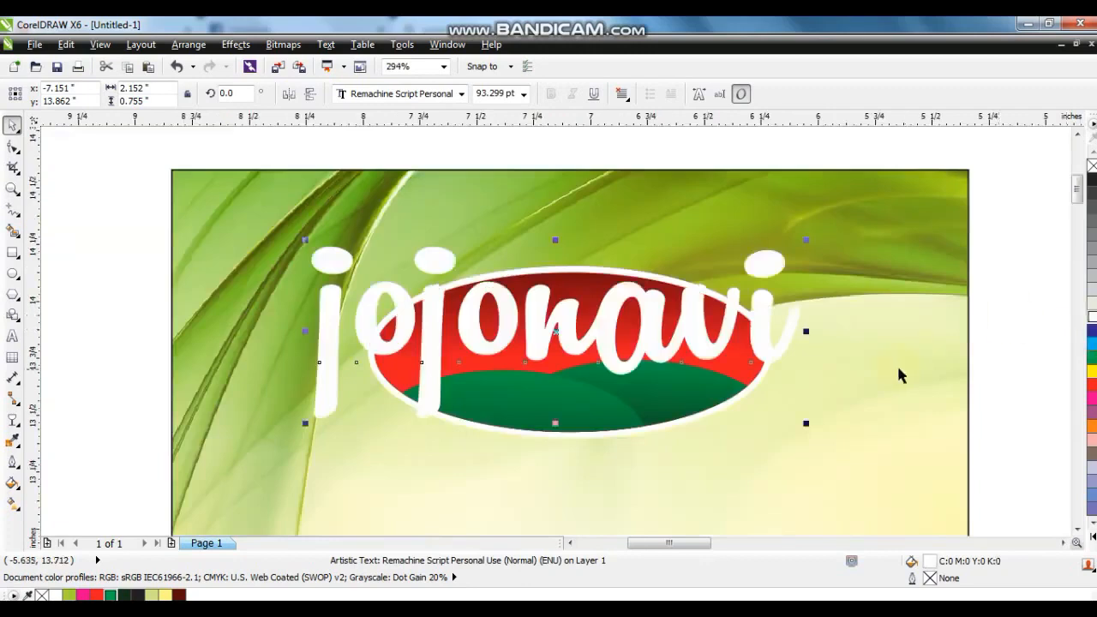
- Scale the jojonavi text down to fit inside the oval badge, centred above the green shapes
drag(812, 428, 676, 291)
key(ctrl+z)
click(709, 352)
shift+click(710, 331)
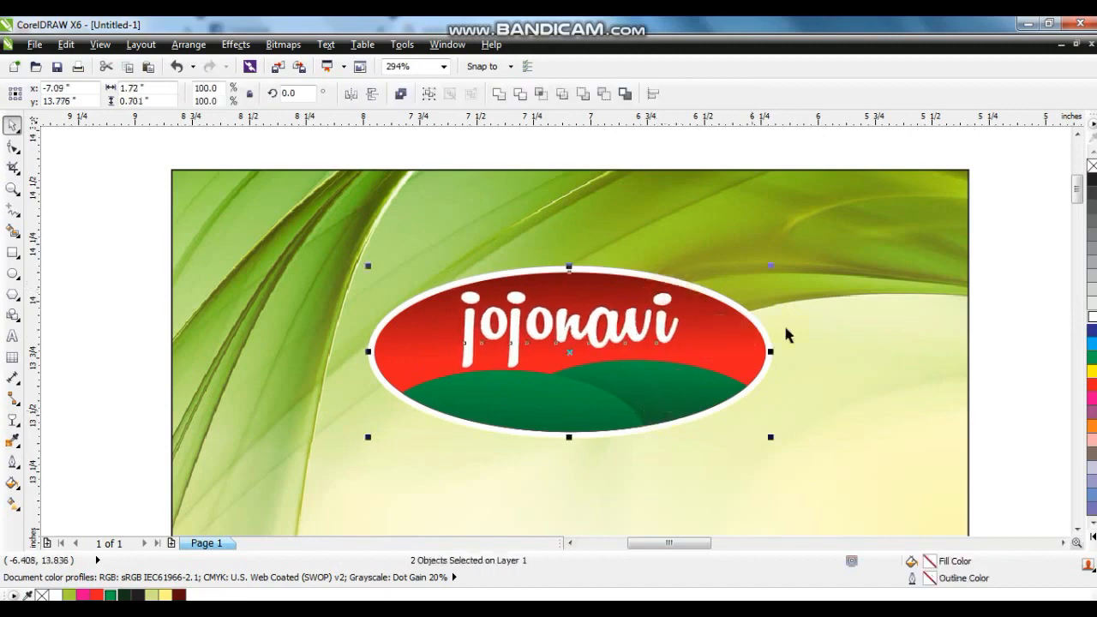
- Move the oval badge together with its jojonavi text up near the top edge of the label
click(828, 314)
key(shift+F2)
click(817, 340)
drag(702, 146, 420, 248)
mouse_move(540, 192)
mouse_down()
mouse_move(539, 225)
mouse_move(540, 191)
mouse_up()
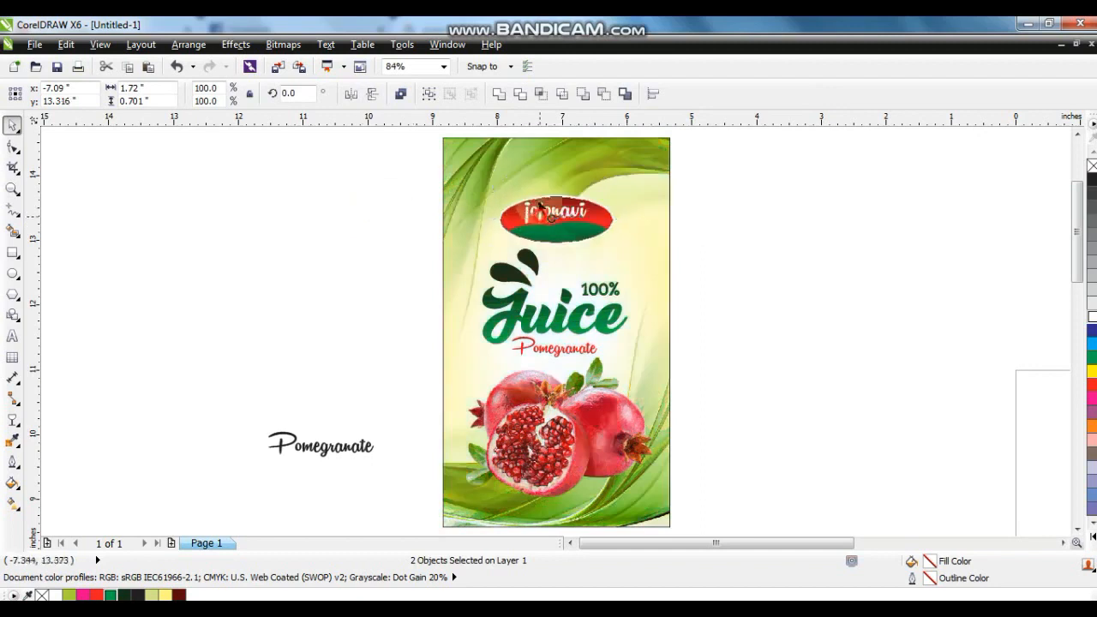
- Enlarge the Juice, 100% and Pomegranate lettering to about 2.88 by 2.17 inches, placed between the badge and the fruit
drag(358, 251, 666, 388)
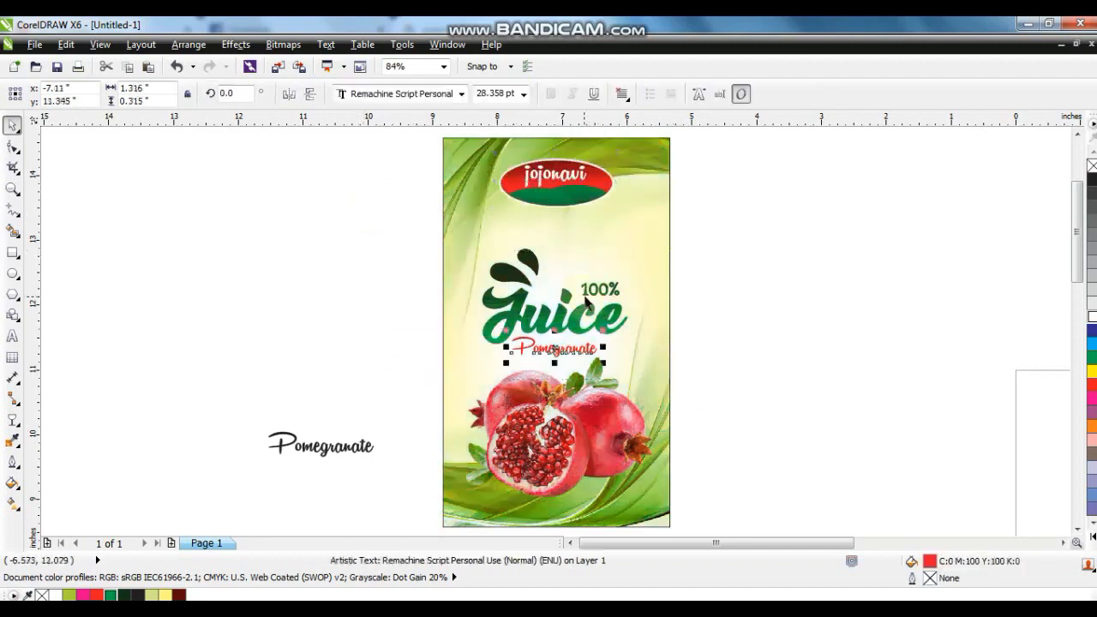
shift+click(506, 274)
drag(495, 250, 459, 215)
drag(555, 303, 557, 299)
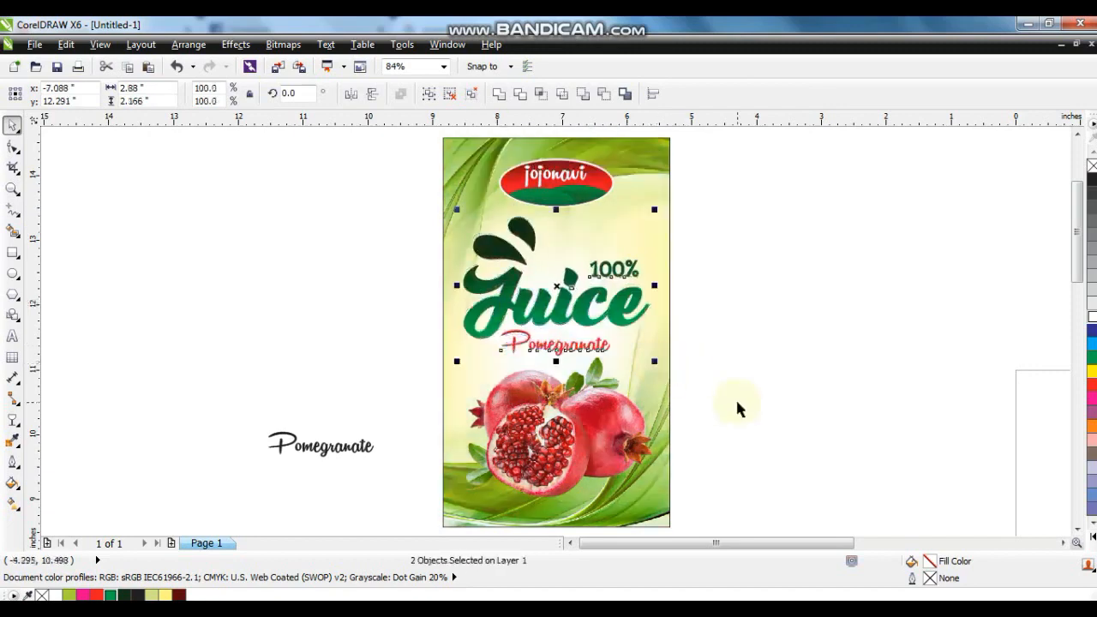
- Delete the spare black Pomegranate text beside the label and place a copy of the whole label to the left of the original
click(243, 409)
key(Delete)
scroll(544, 467, down, 4)
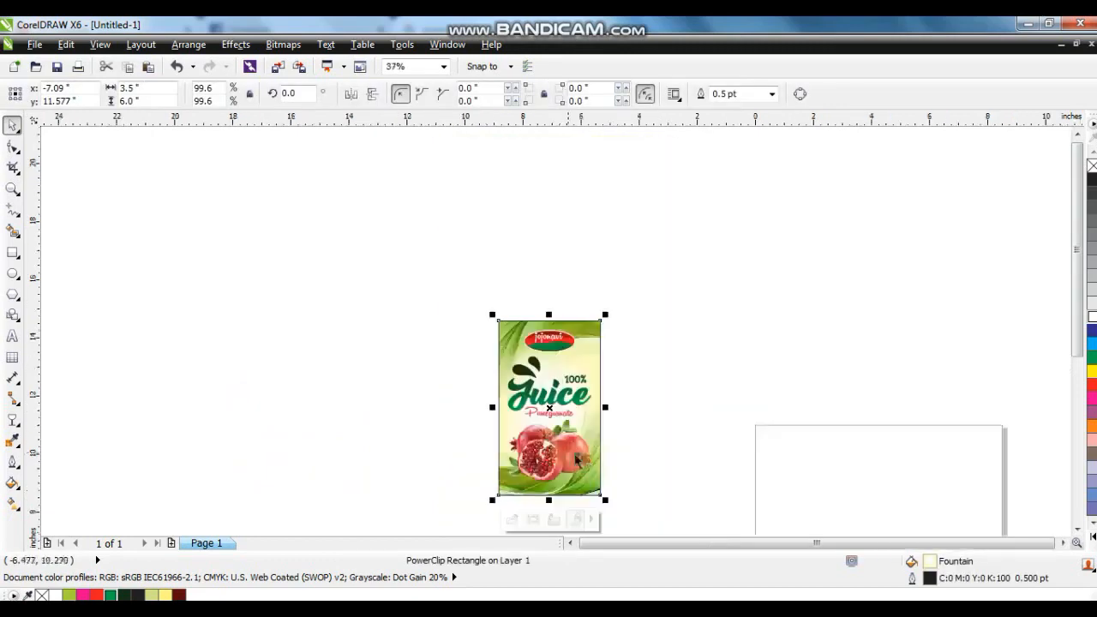
drag(457, 294, 613, 510)
drag(586, 357, 460, 358)
key(shift+F2)
key(Escape)
- Remove the upper green wave picture from the copied label's PowerClip background and fill its rectangle with white
right_click(486, 192)
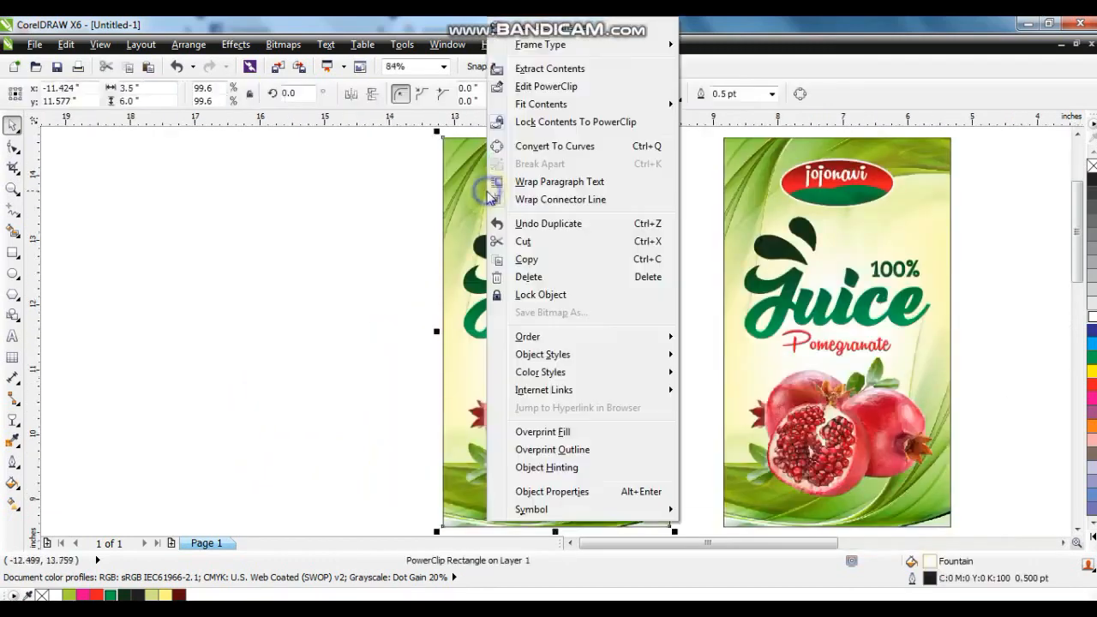
key(Escape)
ctrl+click(469, 179)
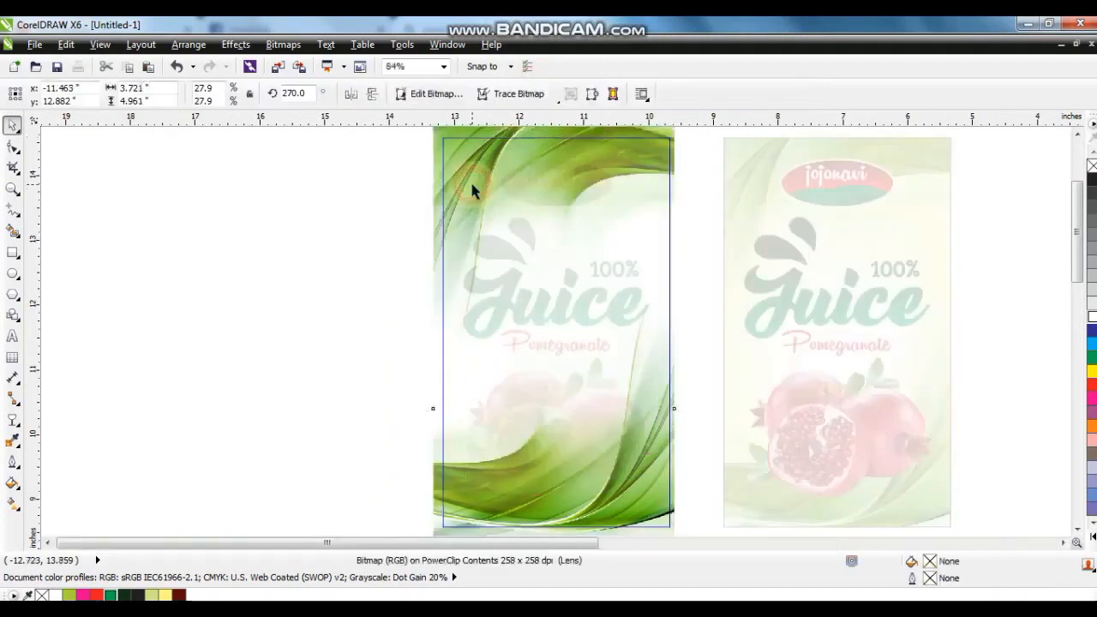
drag(470, 179, 597, 430)
right_click(598, 417)
click(639, 122)
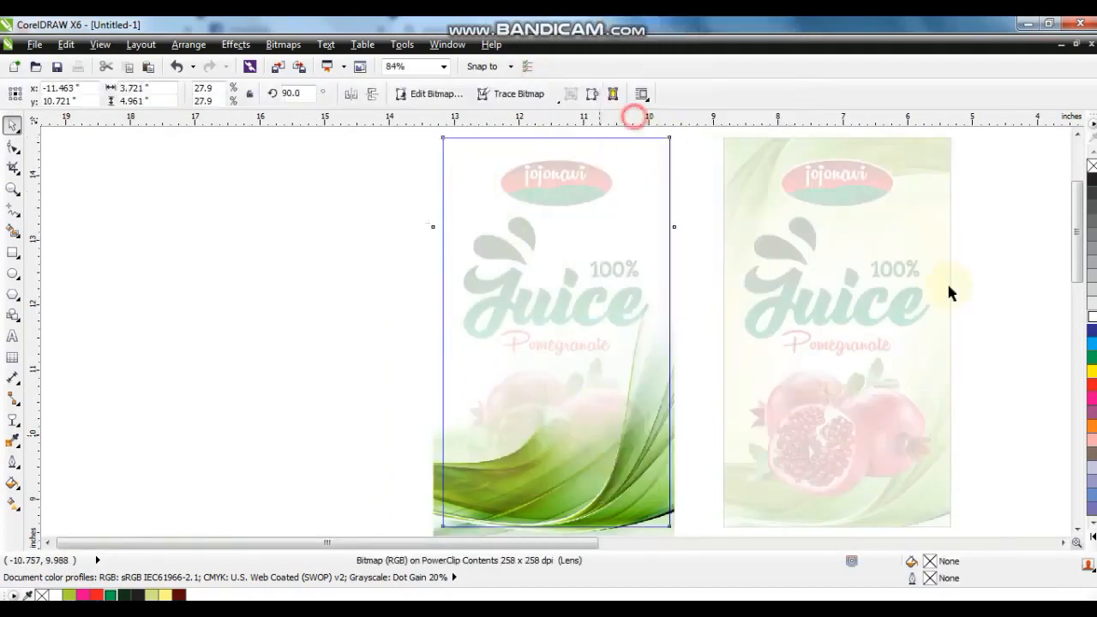
click(1093, 324)
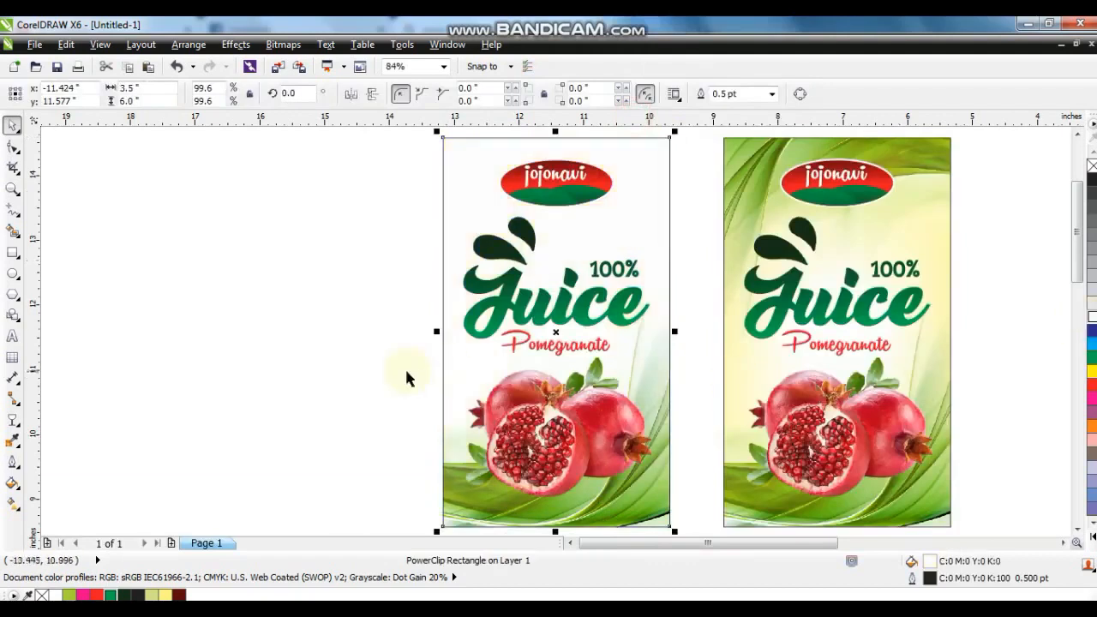
click(333, 367)
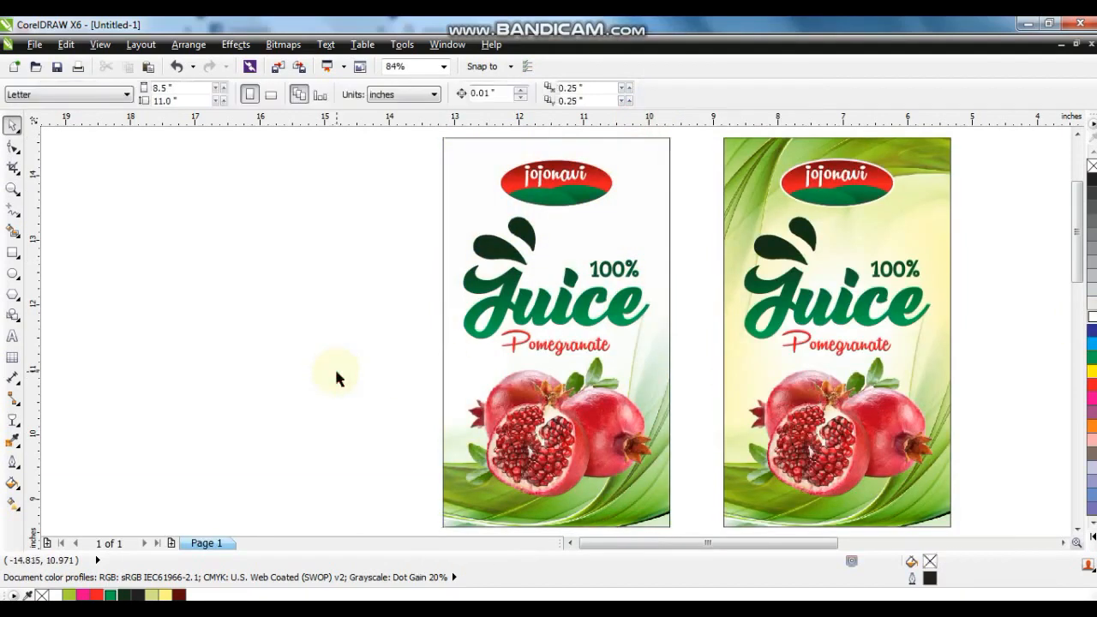
- Place a copy of the white label to its left as a third version
scroll(334, 366, down, 2)
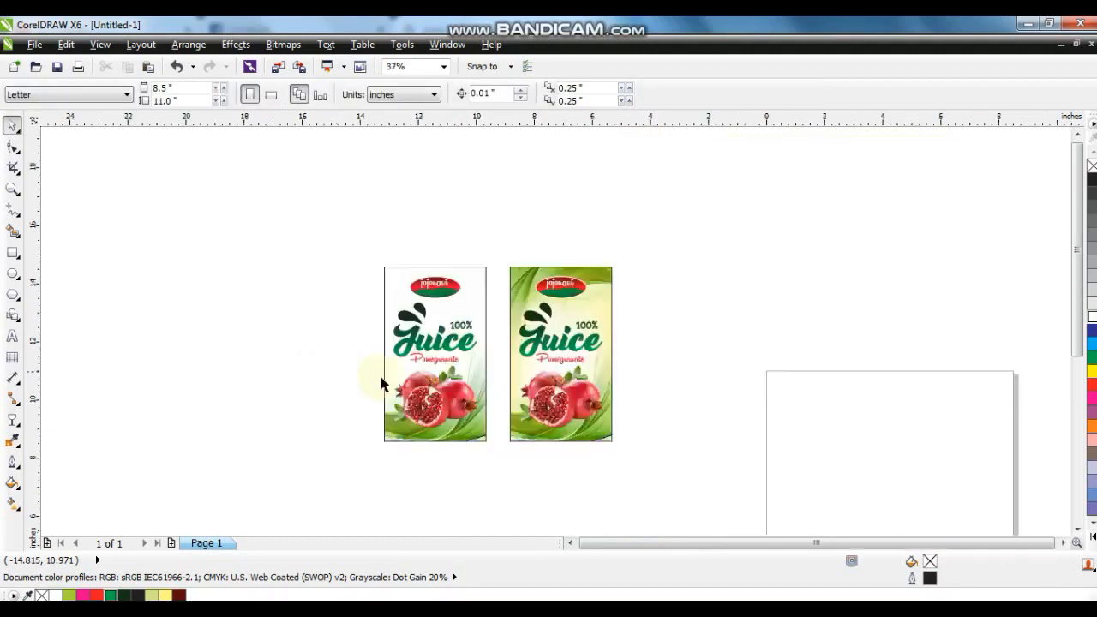
drag(504, 473, 364, 240)
drag(439, 328, 303, 329)
click(343, 497)
- Change the background fill of the leftmost label to a light colour
click(350, 284)
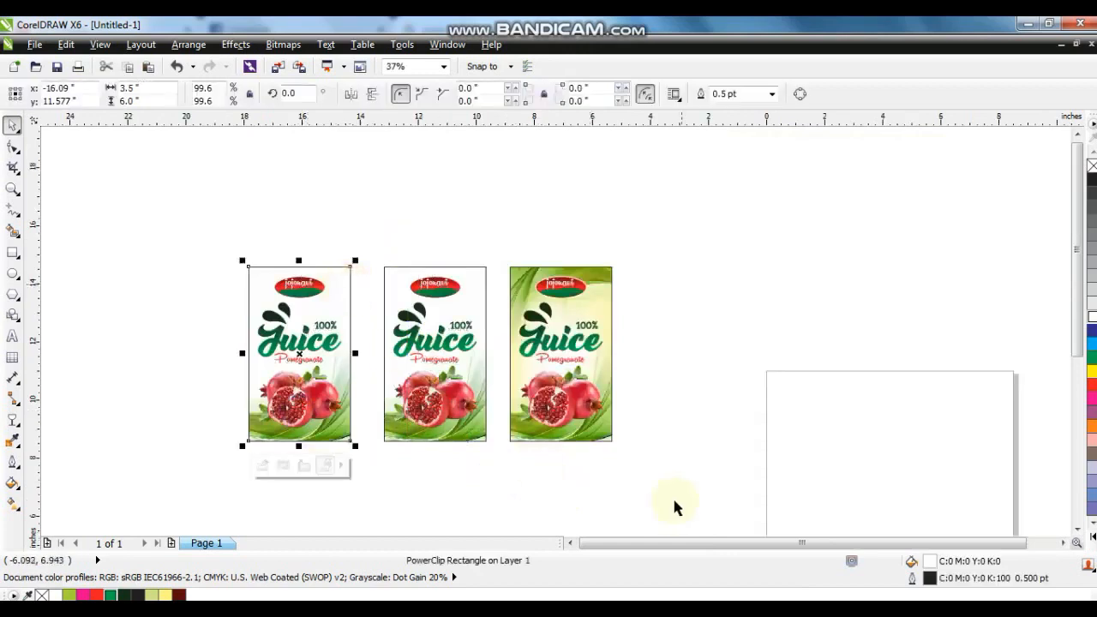
click(1092, 541)
click(1059, 395)
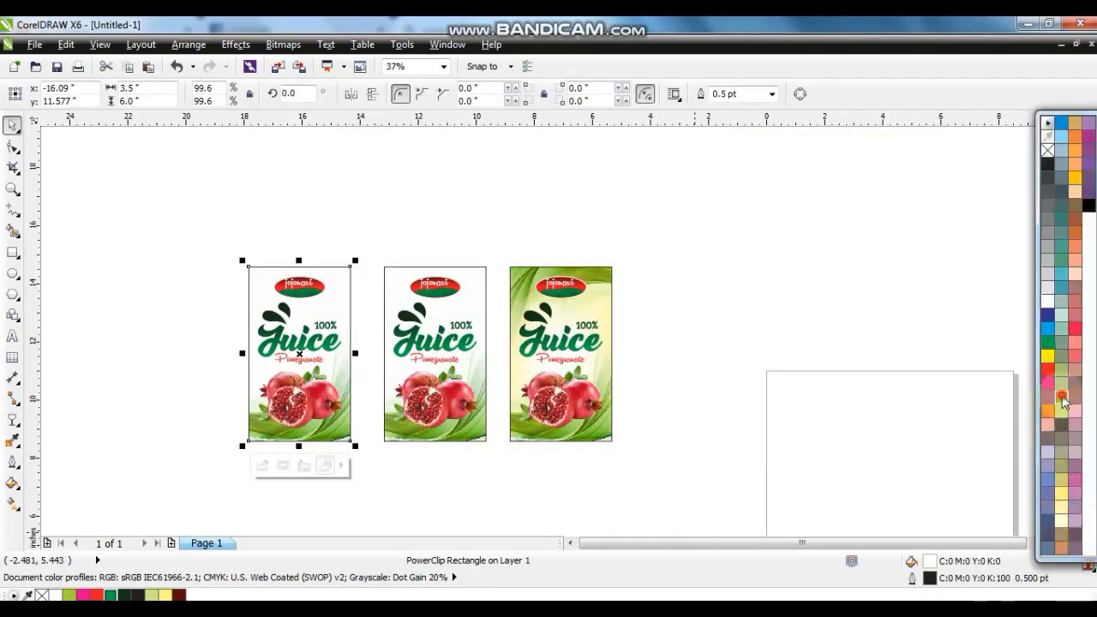